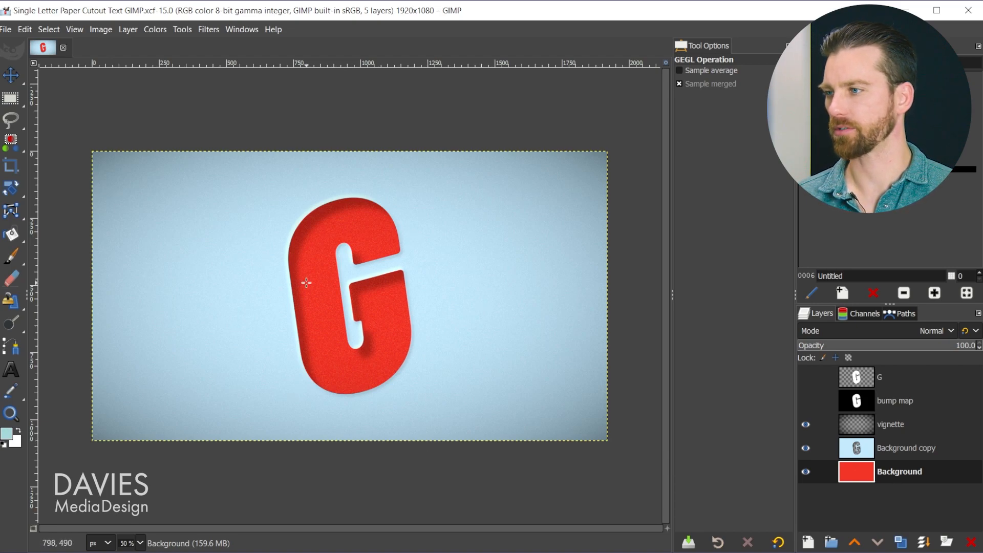
Create a new 1920 × 1080 px image.
key(ctrl+n)
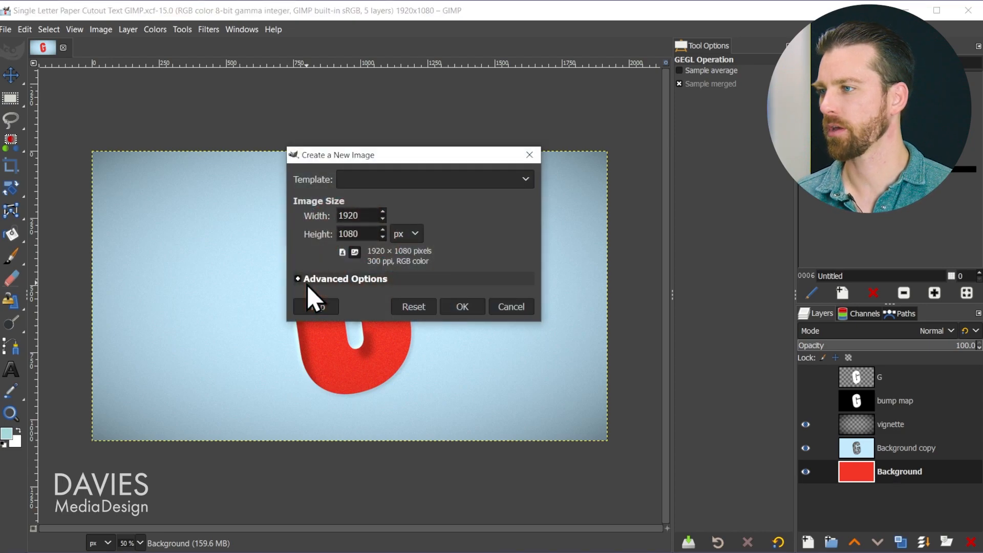
click(5, 32)
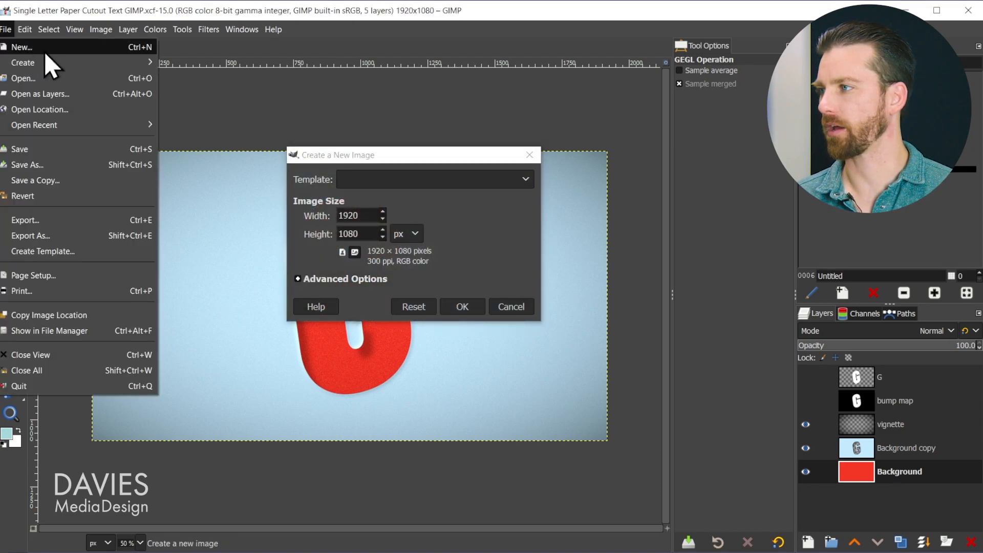
click(372, 156)
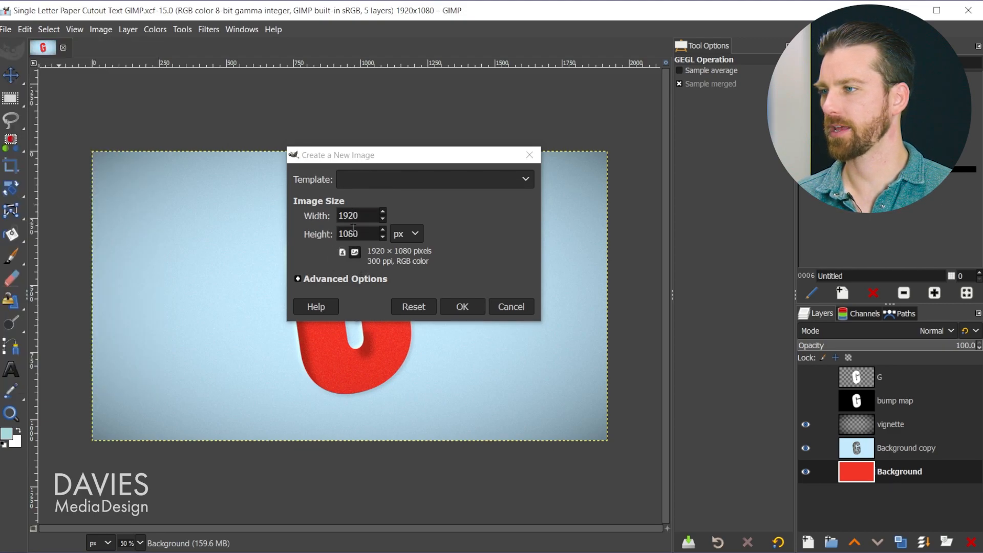
click(464, 307)
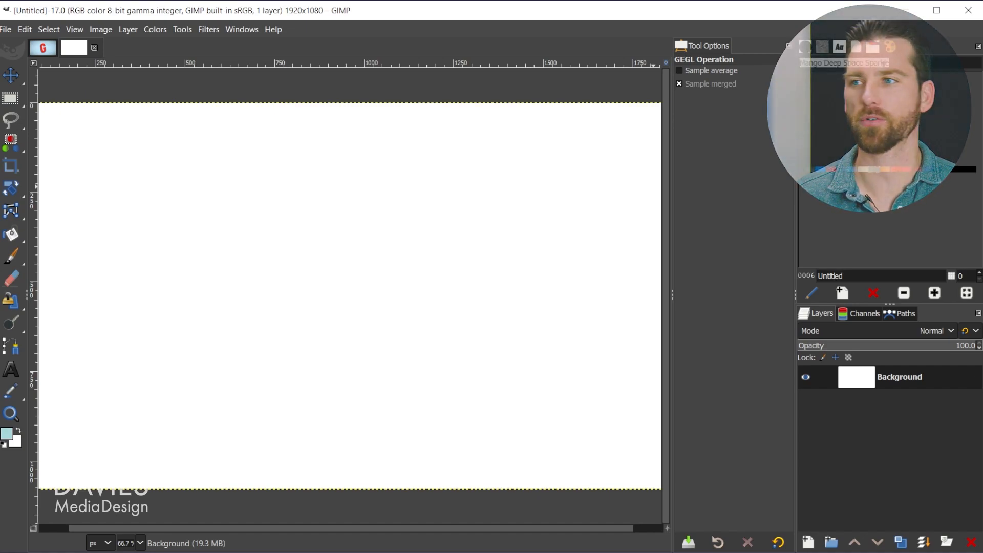
Open the Mango Deep Space Sparkle palette and fill the Background layer with its red swatch.
click(873, 48)
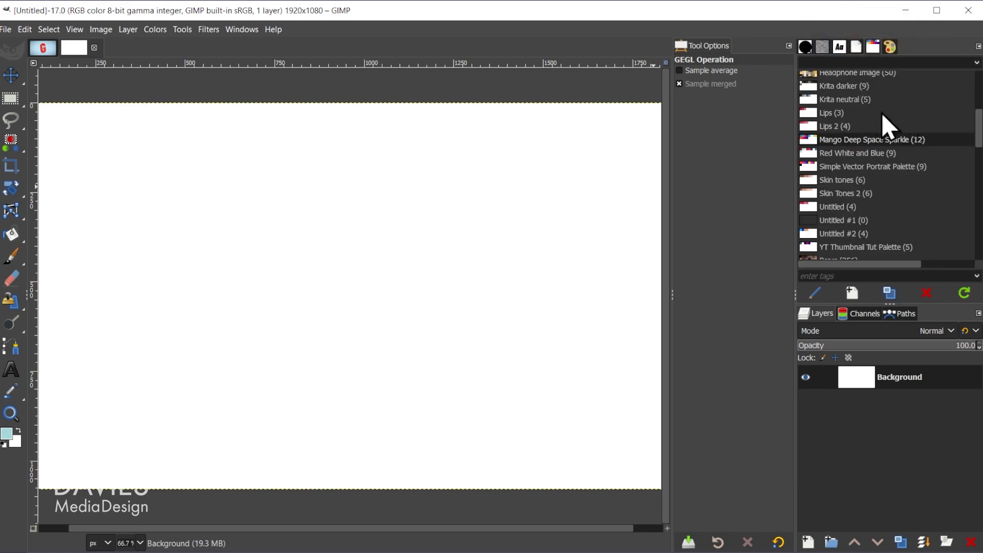
click(242, 29)
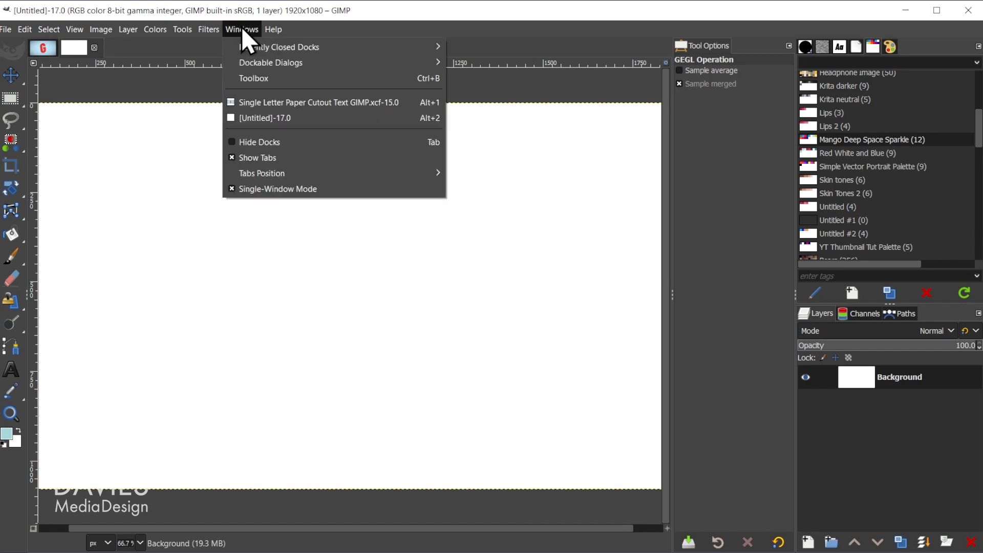
mouse_move(248, 65)
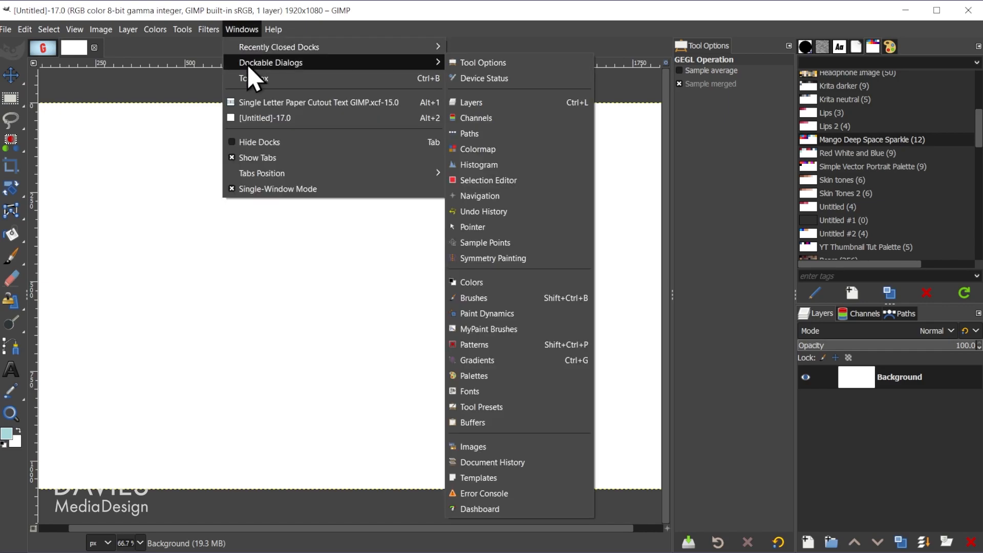
click(480, 382)
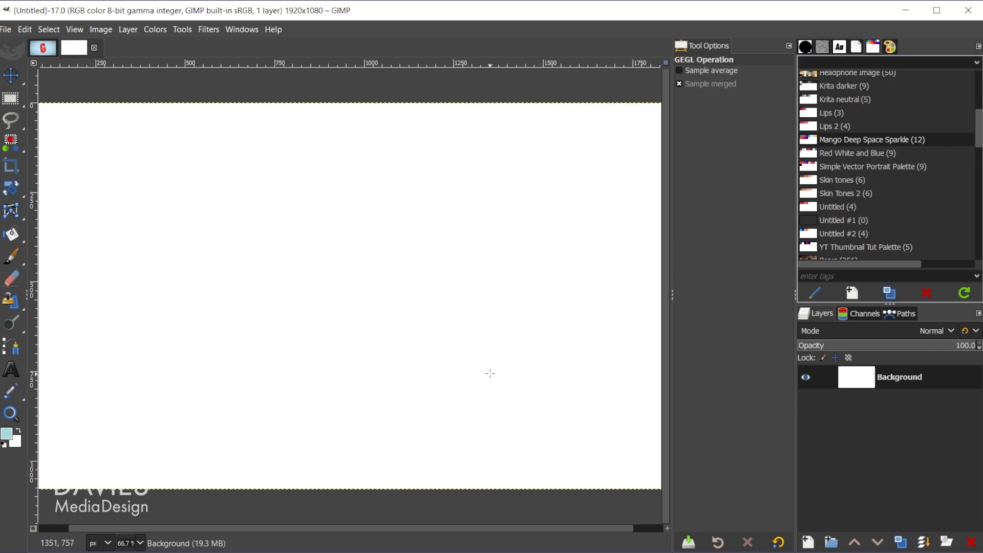
double_click(807, 138)
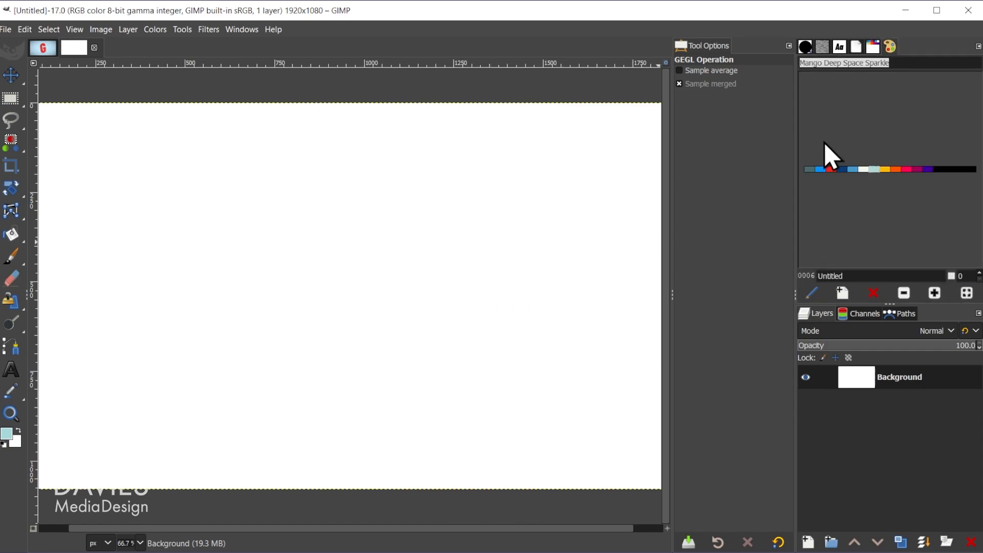
click(831, 170)
drag(831, 171, 453, 240)
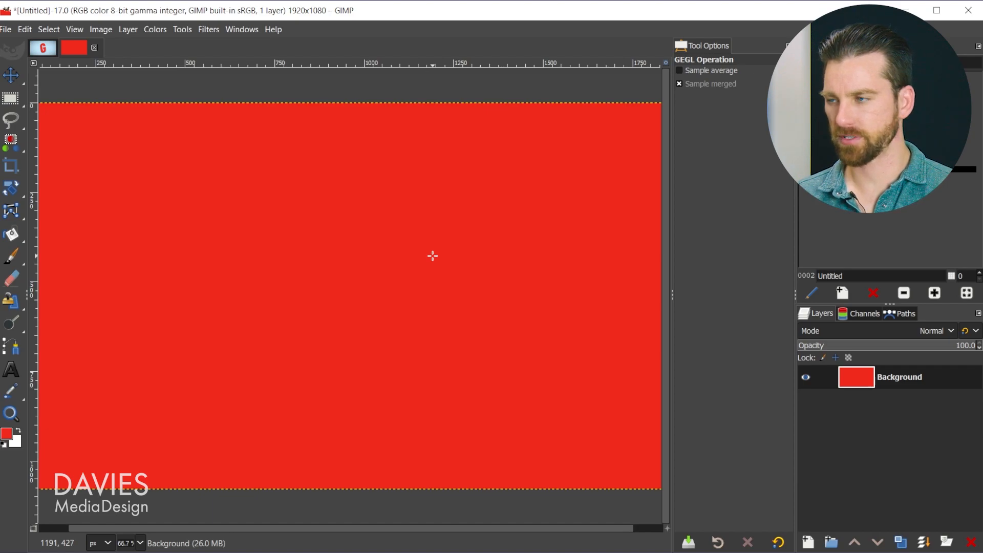
Duplicate the Background layer under the name G and fill the copy with the palette's light blue swatch.
key(shift+ctrl+j)
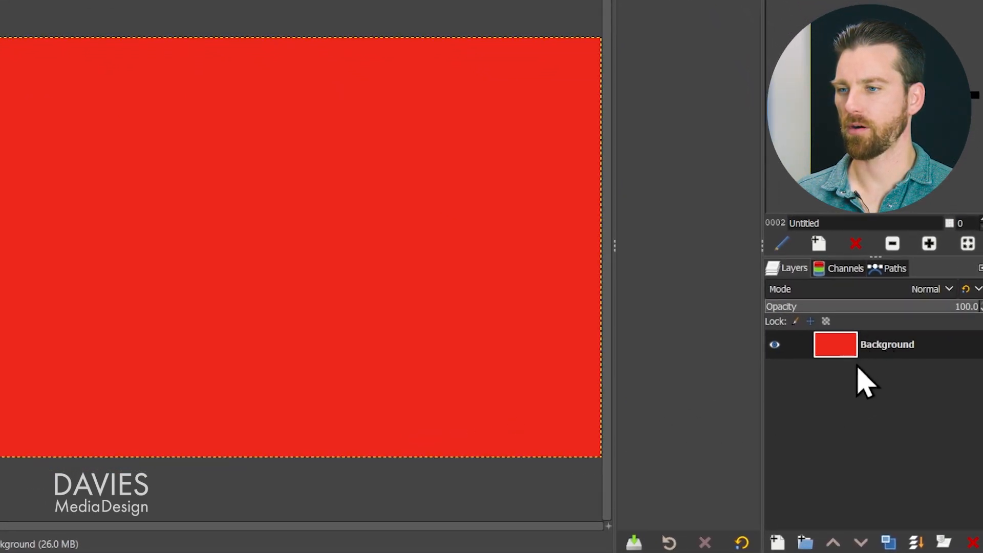
click(889, 543)
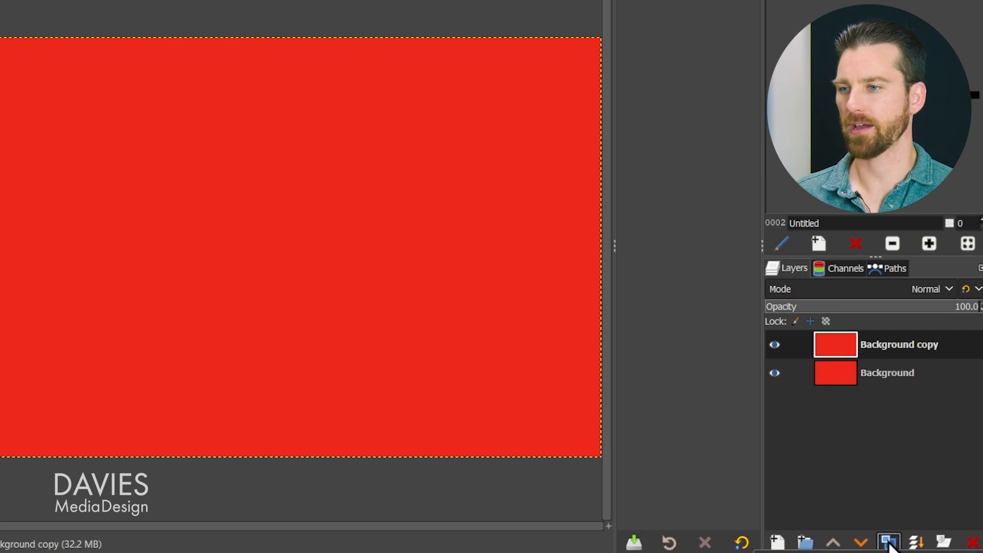
double_click(874, 346)
text(G)
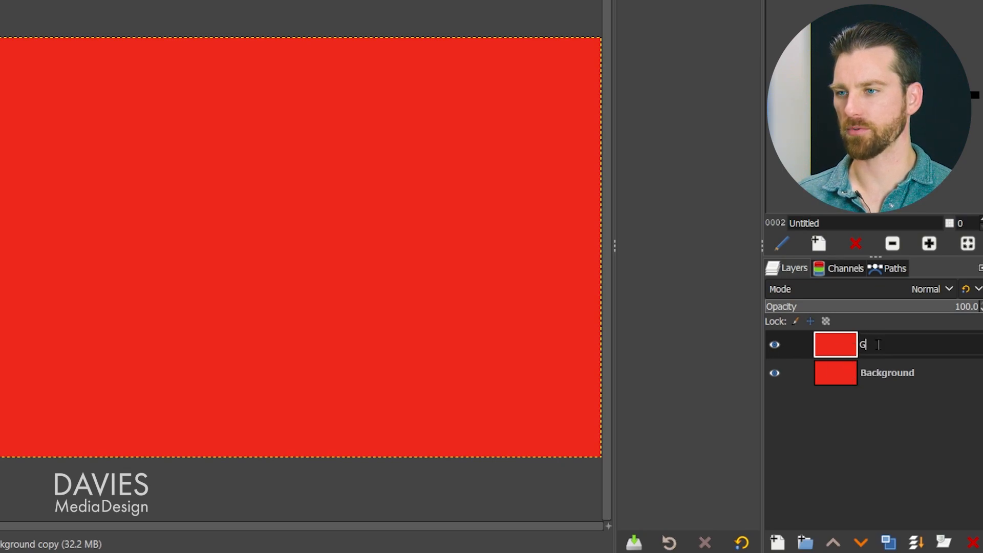
key(Return)
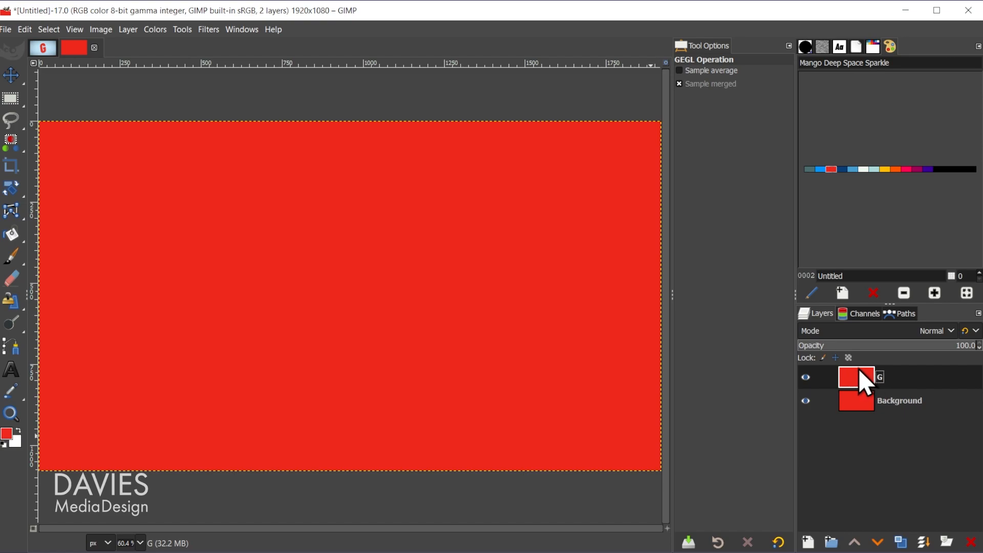
click(874, 170)
drag(874, 172, 571, 261)
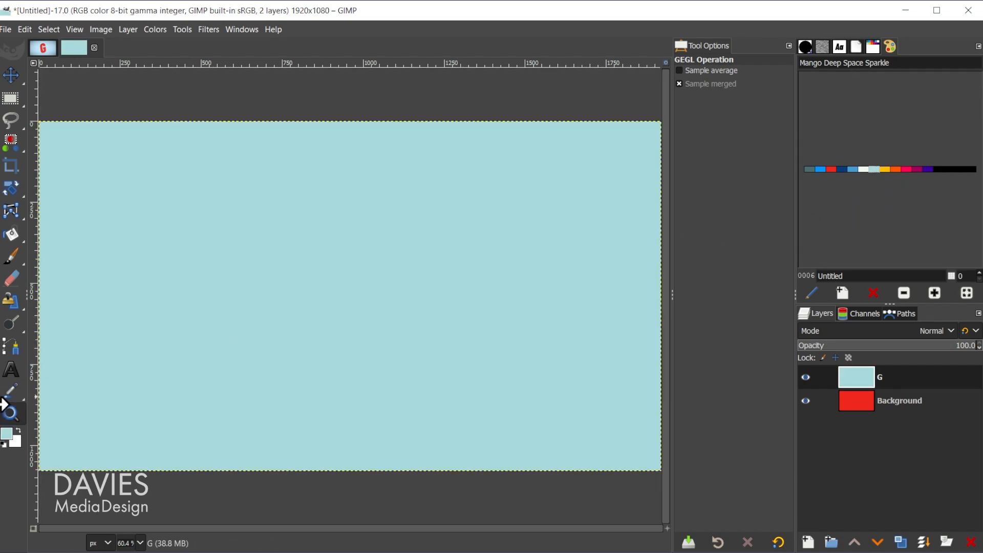
click(6, 437)
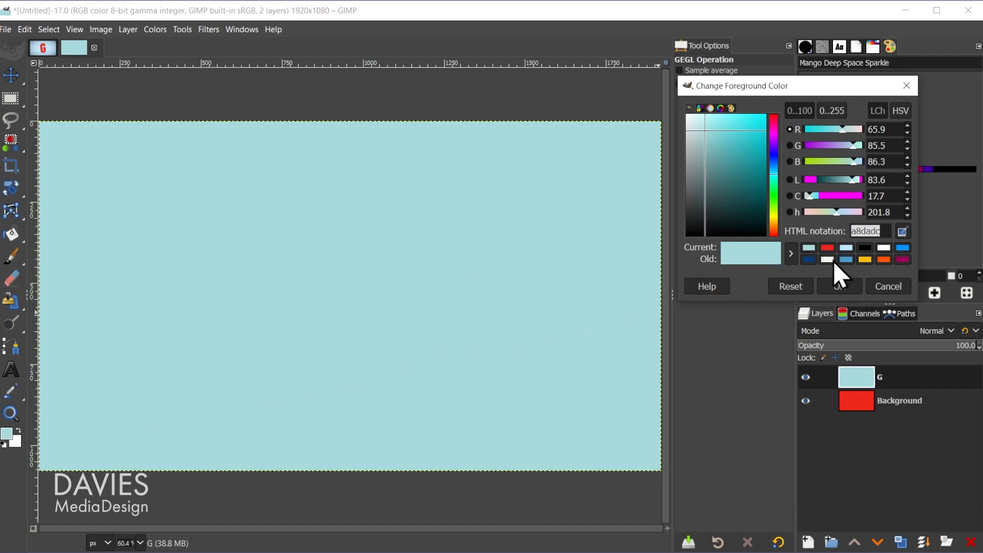
click(827, 248)
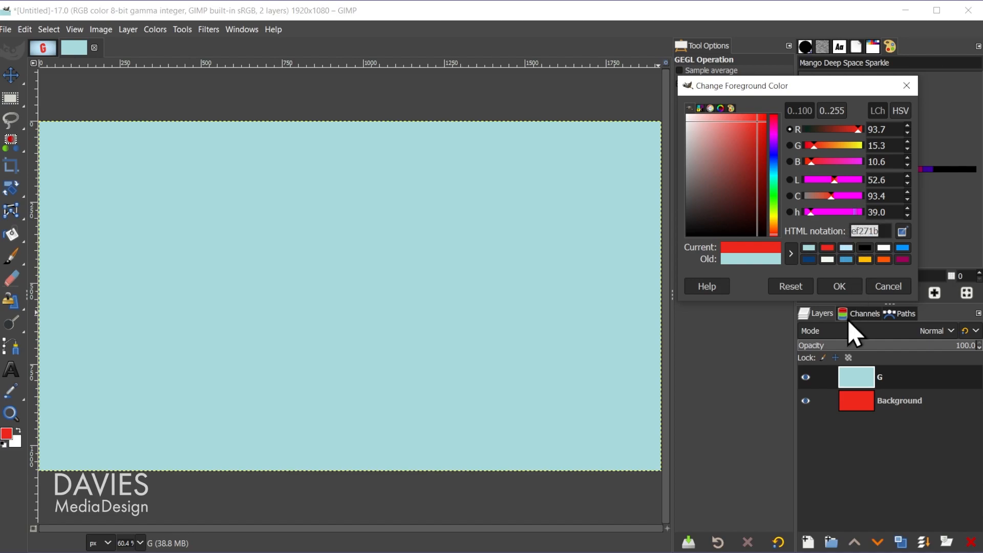
click(908, 82)
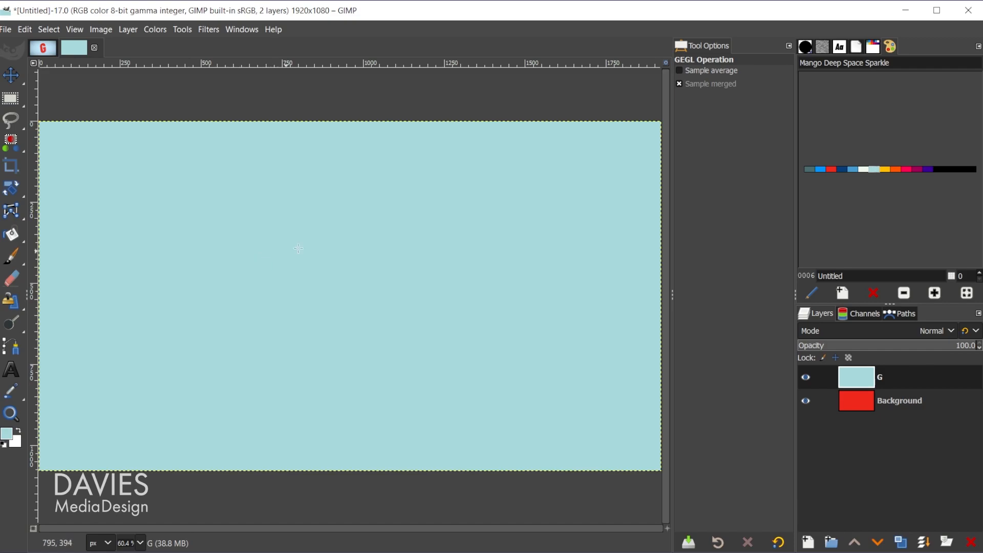
Add the text letter G on the canvas and set its font size to 1000 px.
click(11, 369)
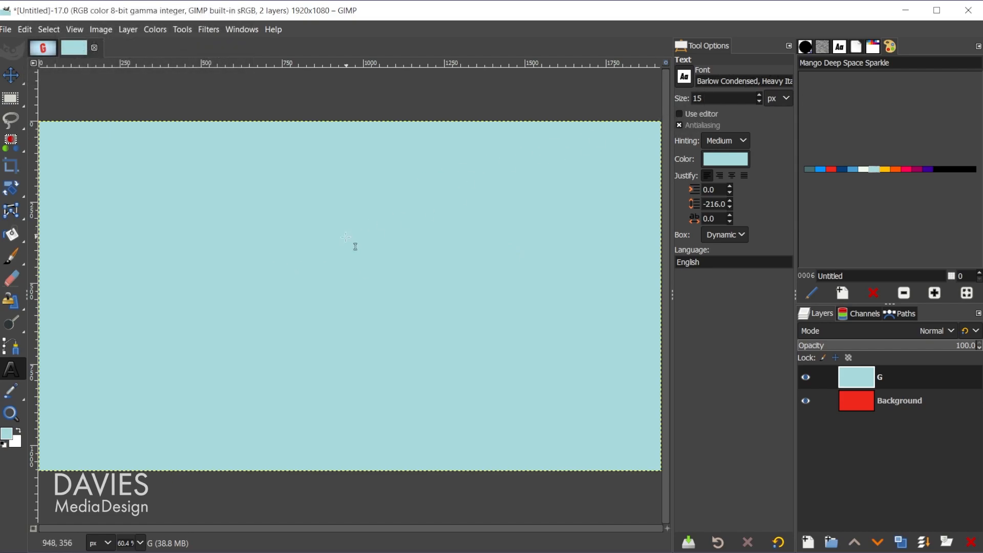
click(249, 243)
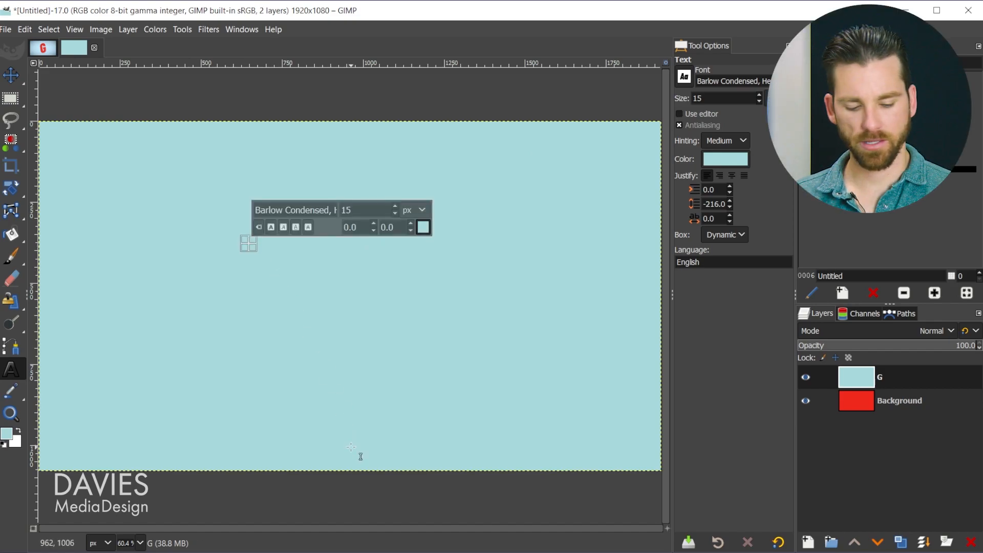
text(G)
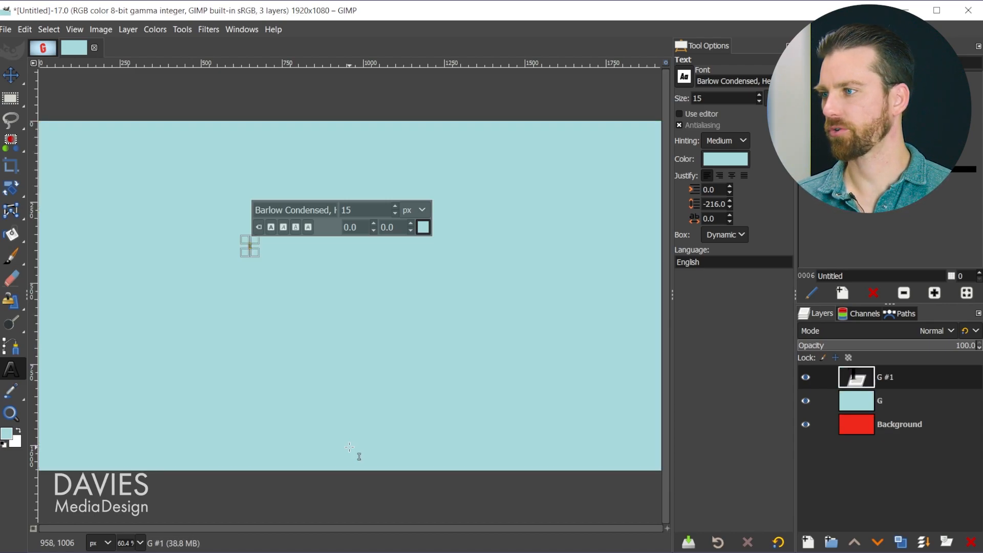
drag(357, 210, 320, 211)
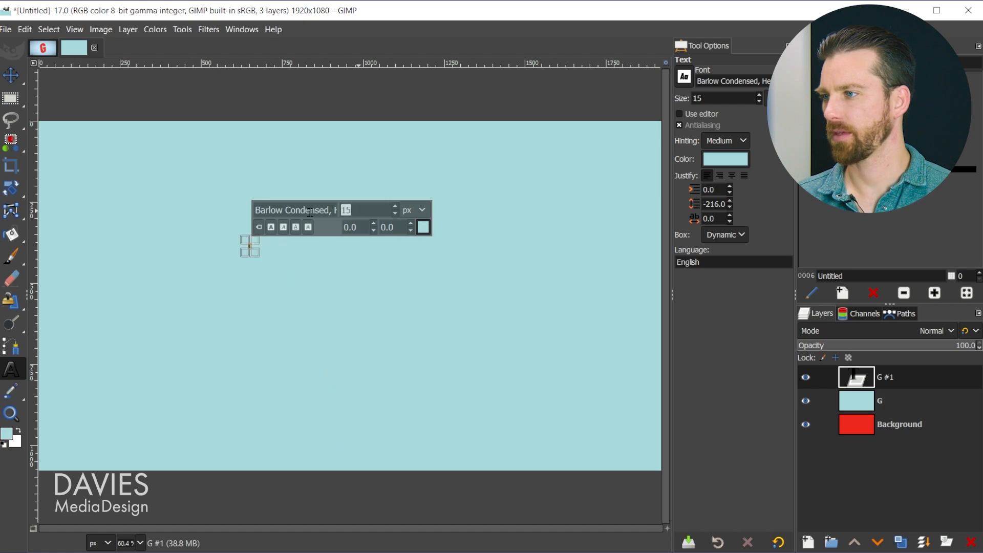
text(1000)
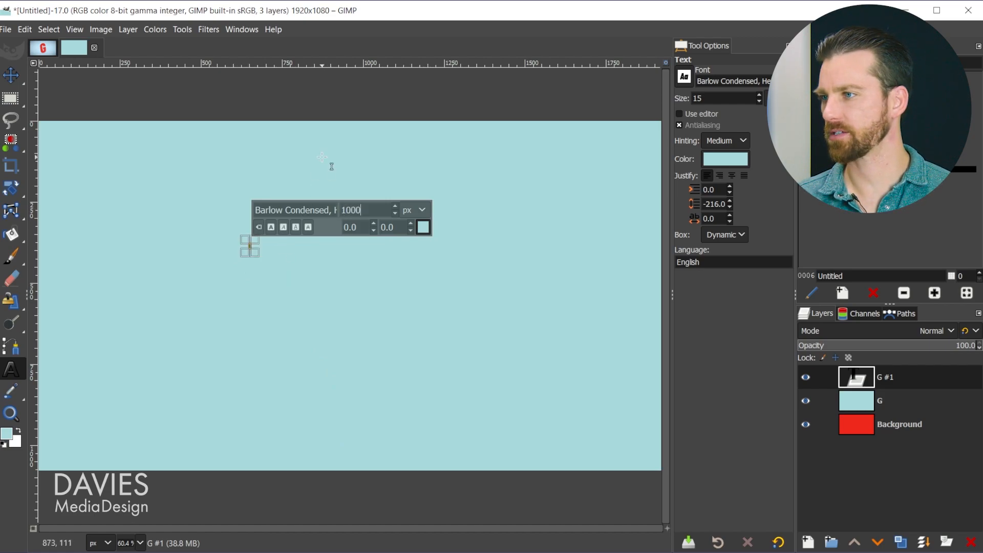
key(Return)
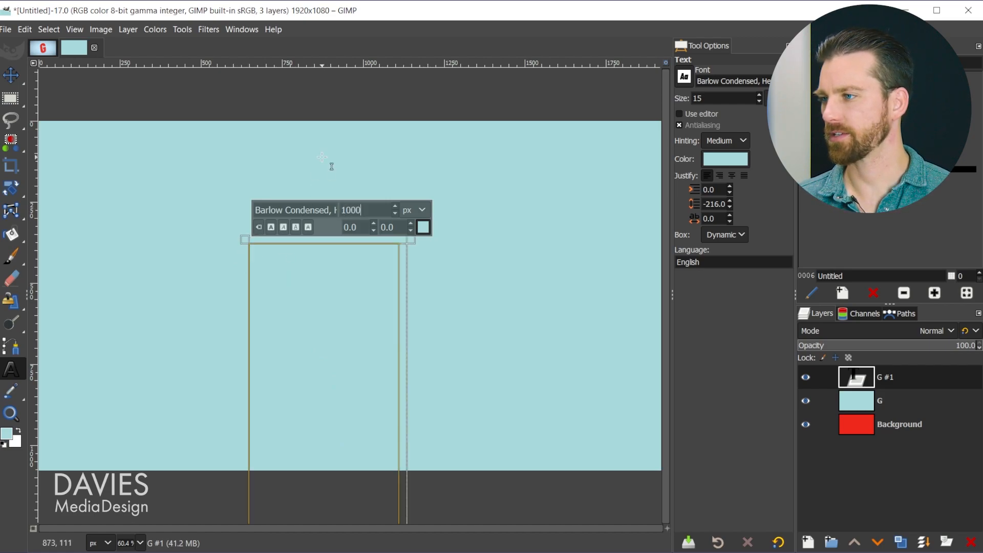
Colour the text letter G white and move it to roughly the centre of the canvas.
click(422, 228)
drag(379, 231, 304, 158)
click(470, 339)
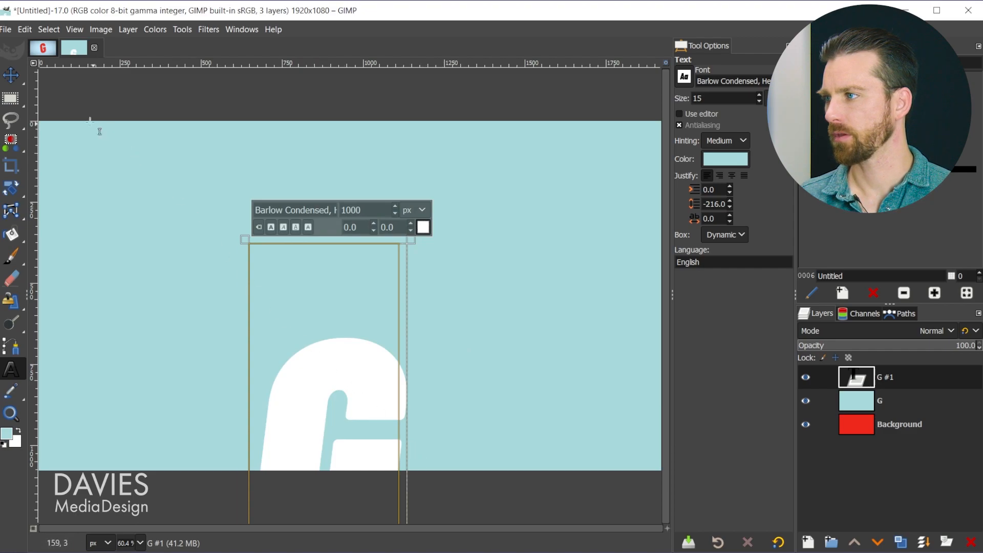
click(10, 76)
drag(306, 373, 327, 219)
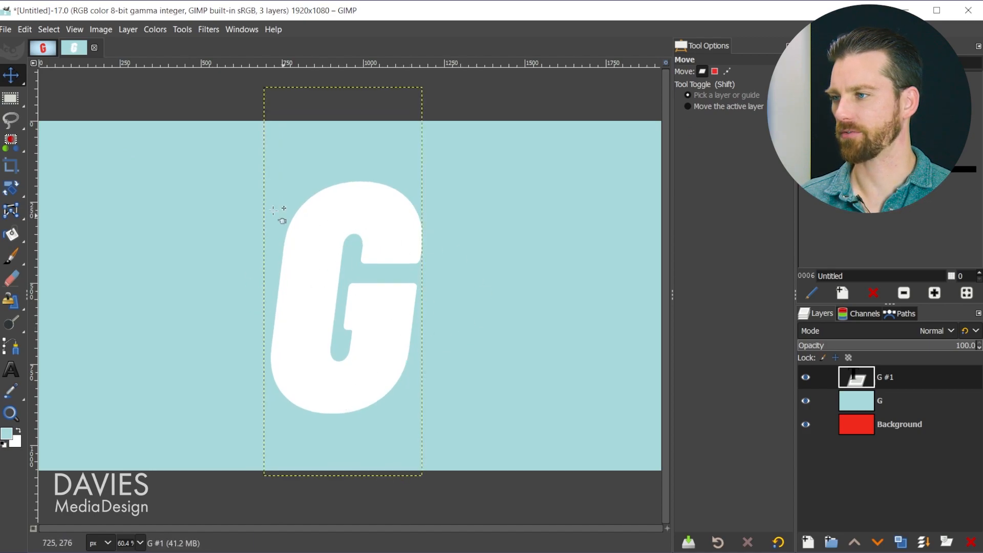
Rotate the letter G text layer by -15 degrees and crop the layer to its content.
key(shift)
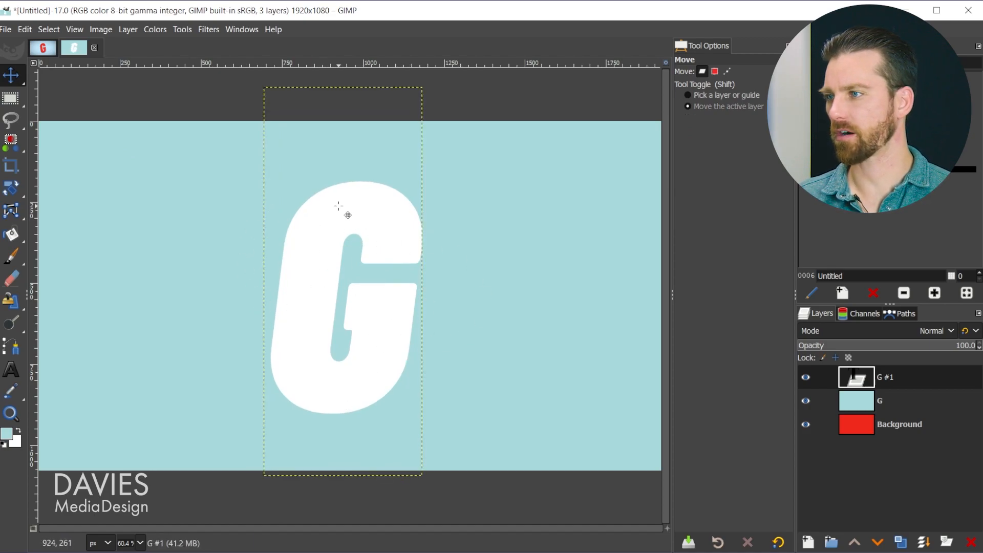
key(shift+r)
click(338, 206)
mouse_move(10, 191)
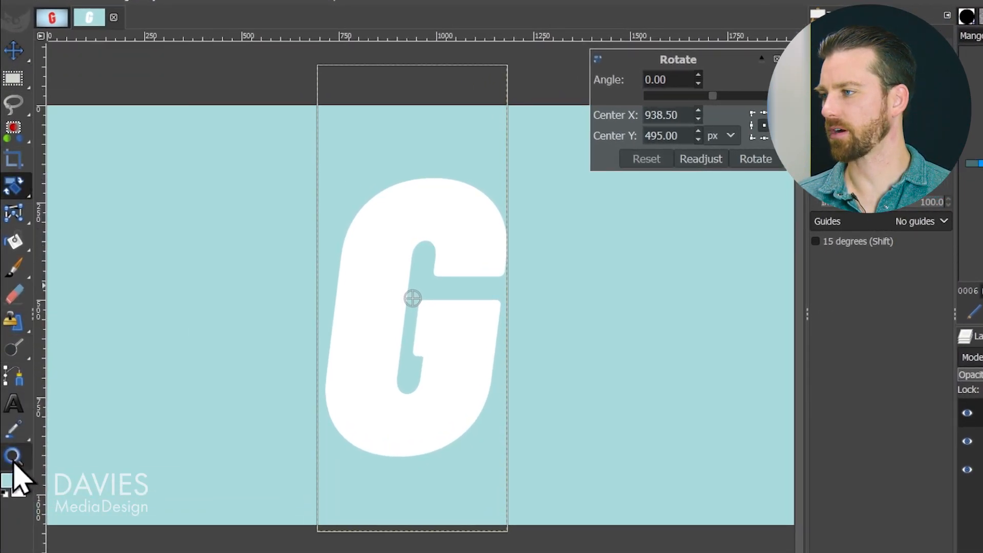
mouse_move(12, 195)
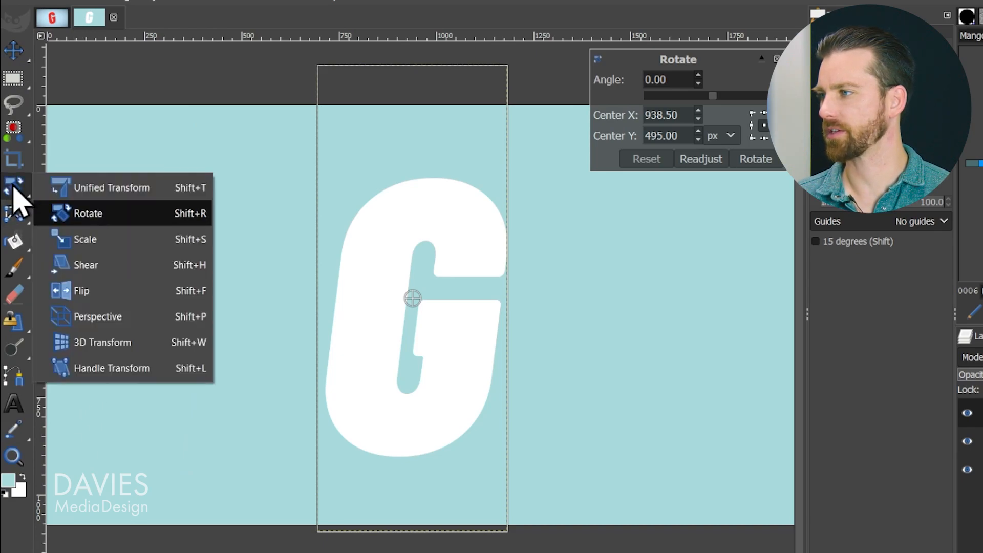
click(80, 213)
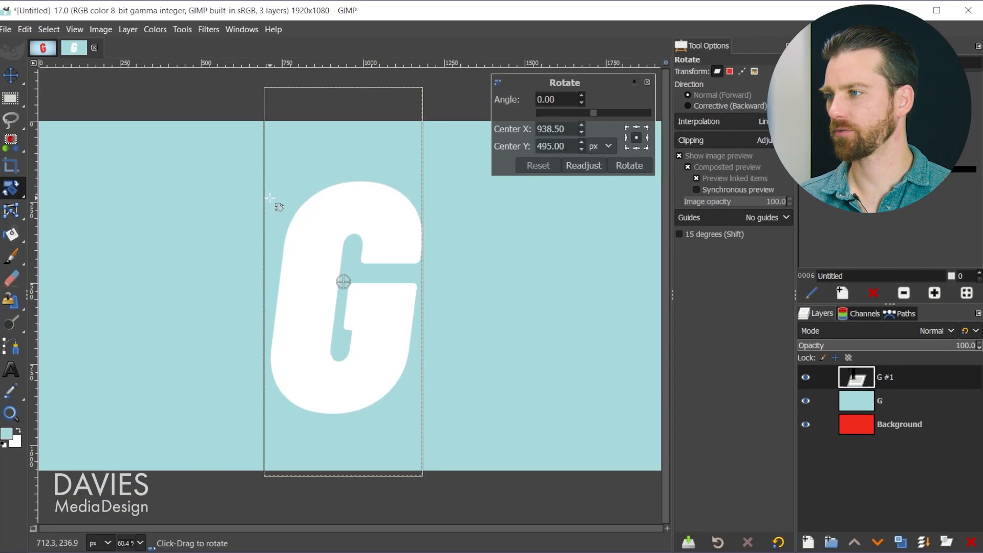
mouse_move(267, 191)
mouse_down()
mouse_move(258, 203)
mouse_move(270, 210)
mouse_up()
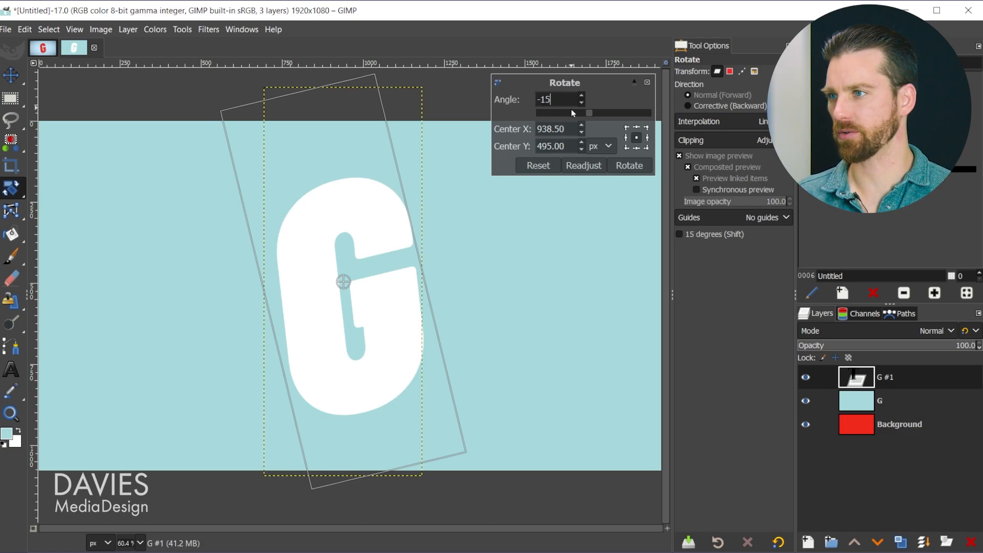
key(Tab)
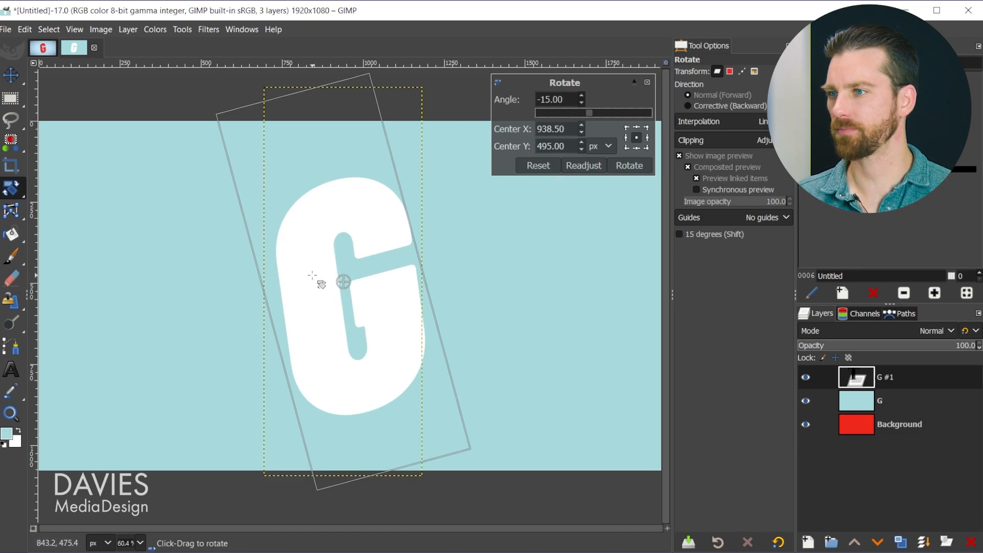
click(628, 166)
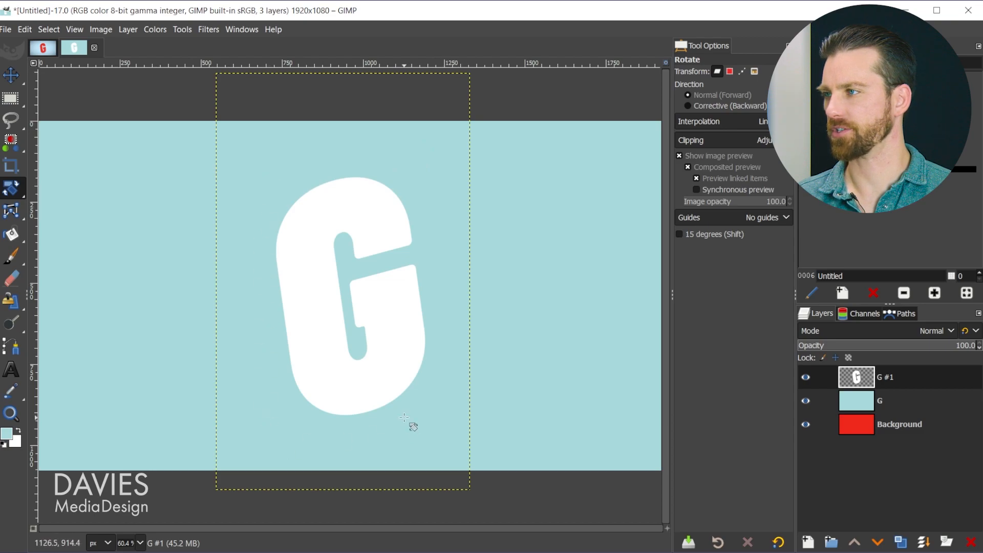
click(126, 30)
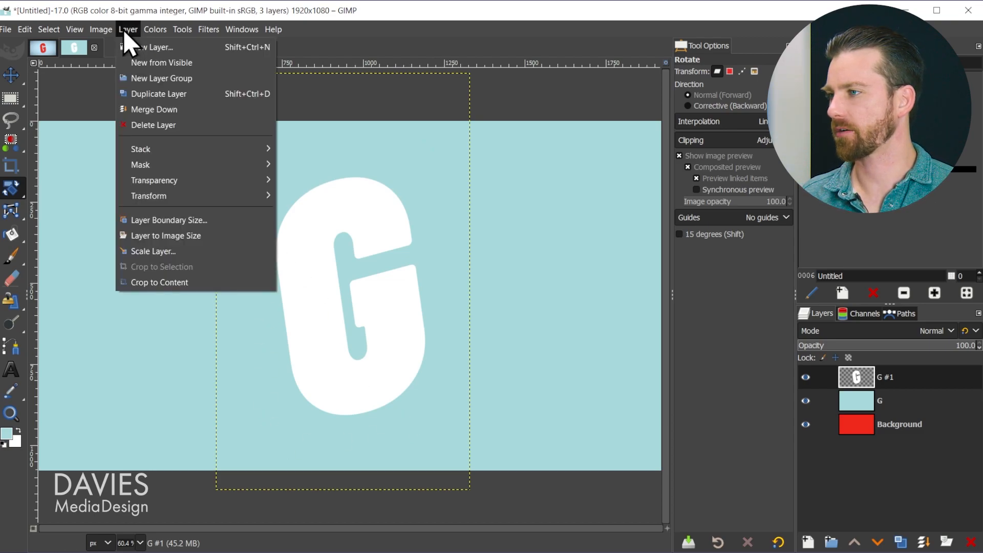
click(168, 281)
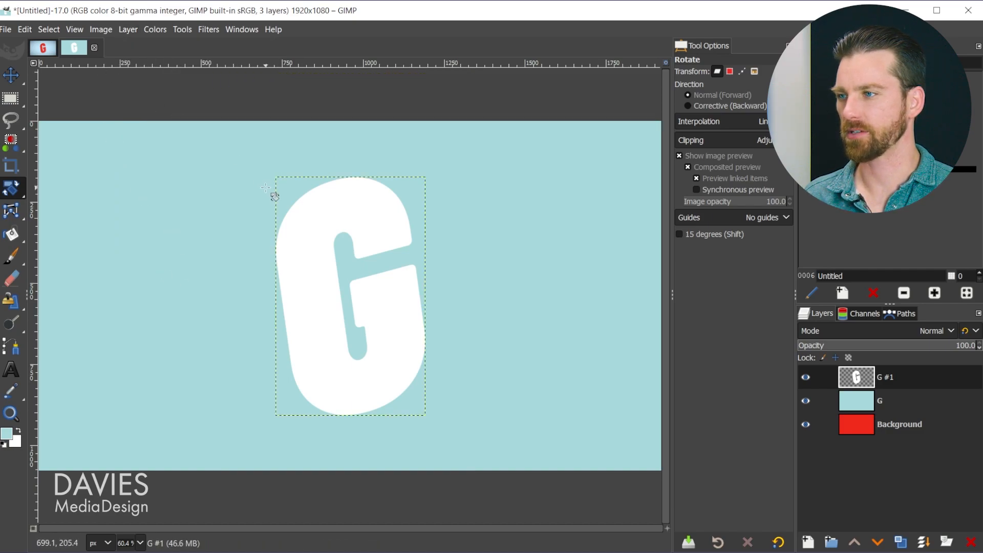
Align the G #1 letter layer to the centre and middle of the image and load its alpha as a selection.
mouse_move(11, 80)
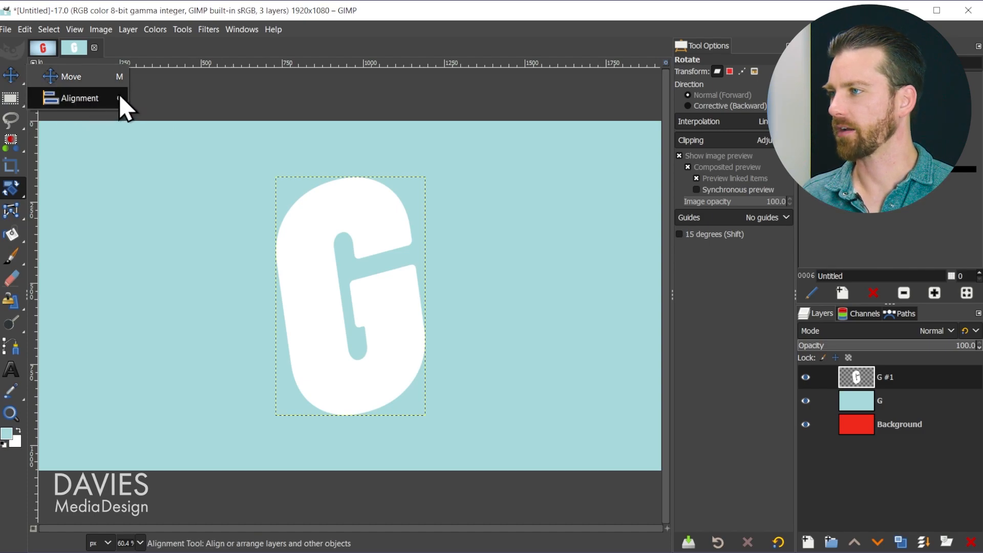
click(69, 99)
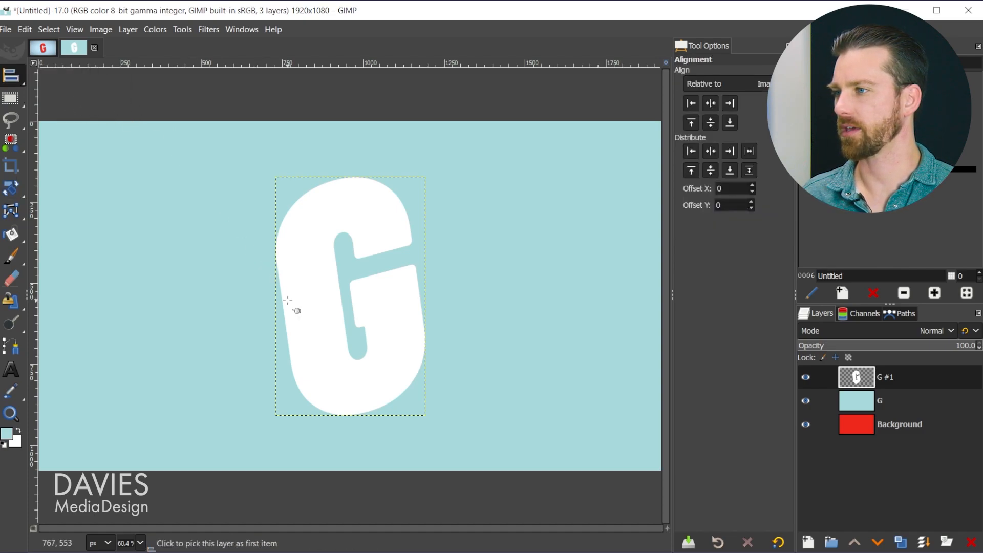
click(312, 248)
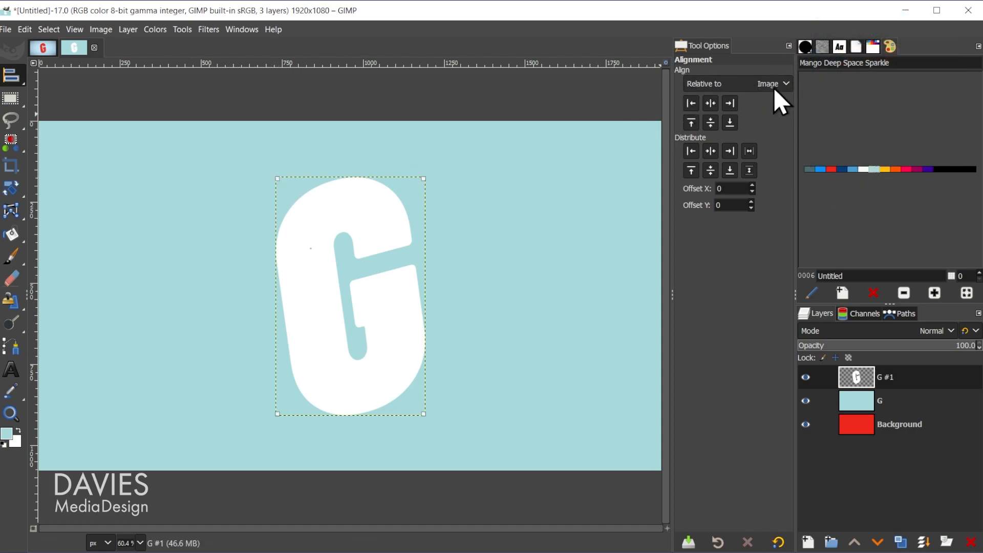
click(710, 103)
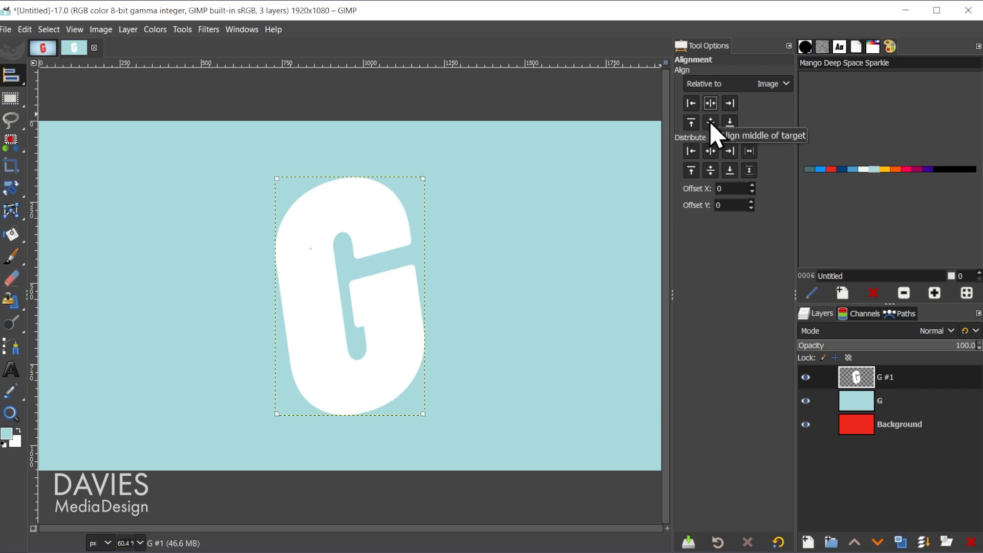
click(711, 123)
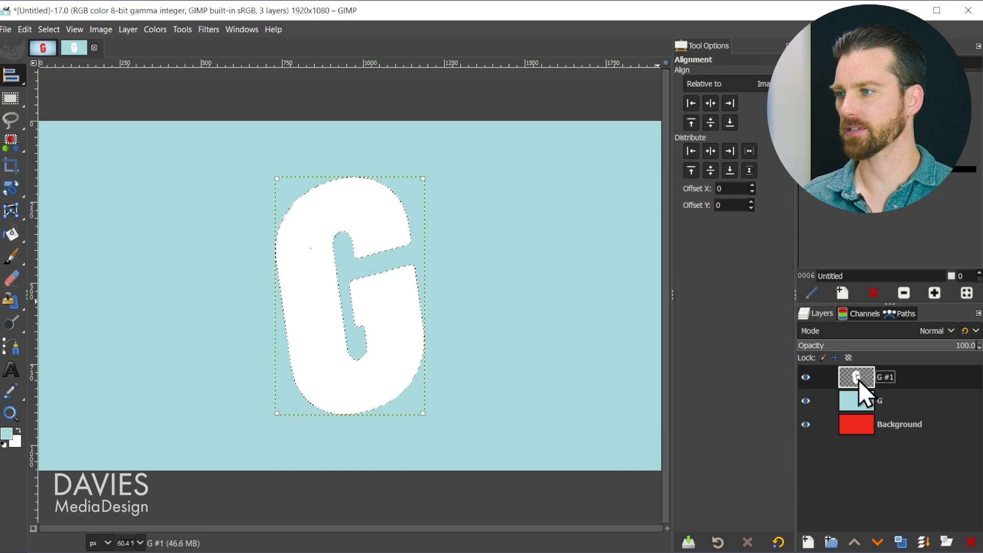
click(128, 29)
mouse_move(180, 190)
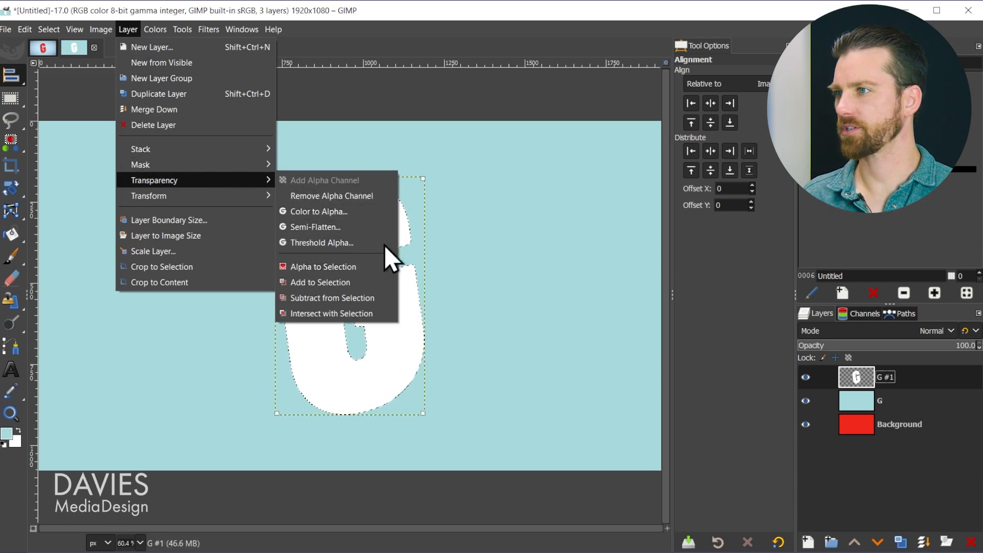
click(456, 23)
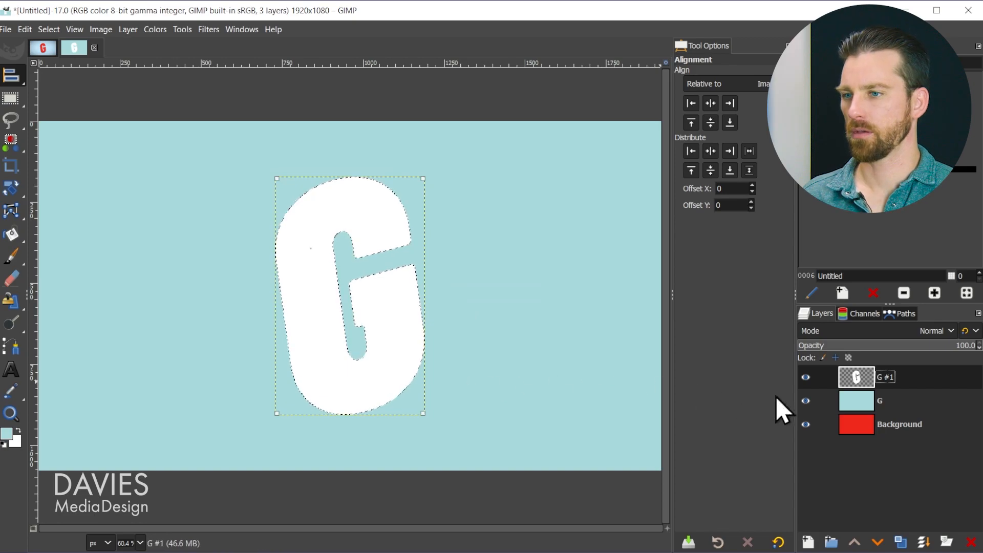
Try an inverted layer mask from the selection on the light blue G layer and undo it.
click(858, 398)
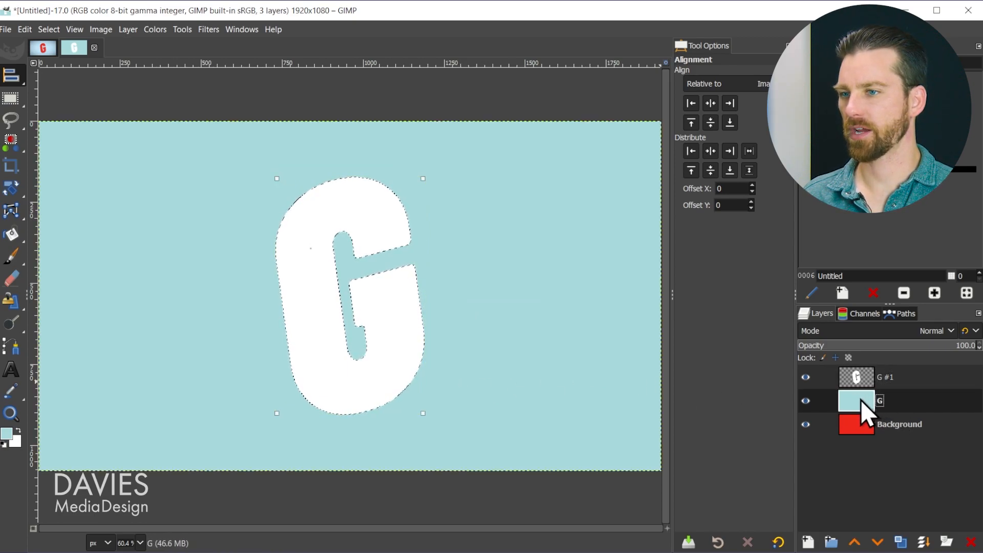
right_click(859, 400)
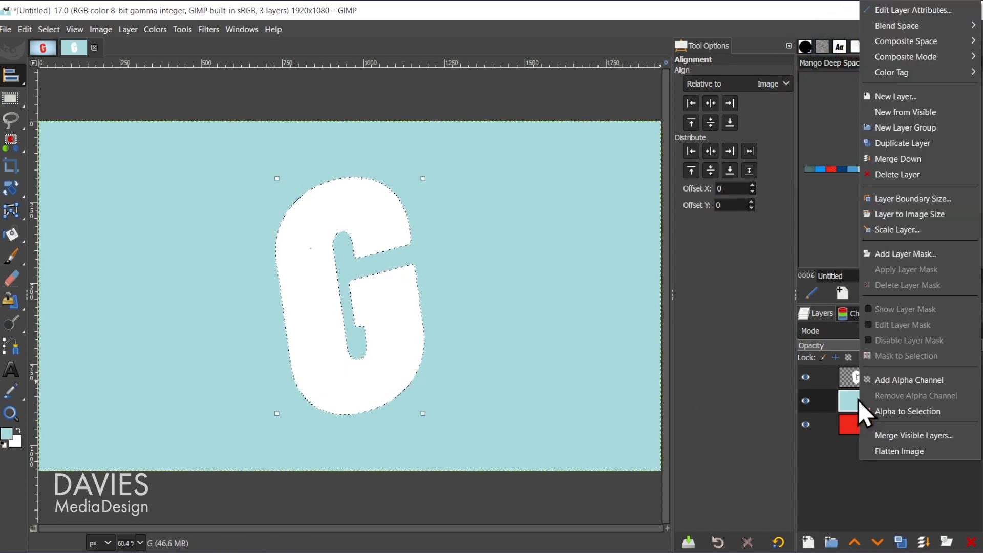
click(909, 255)
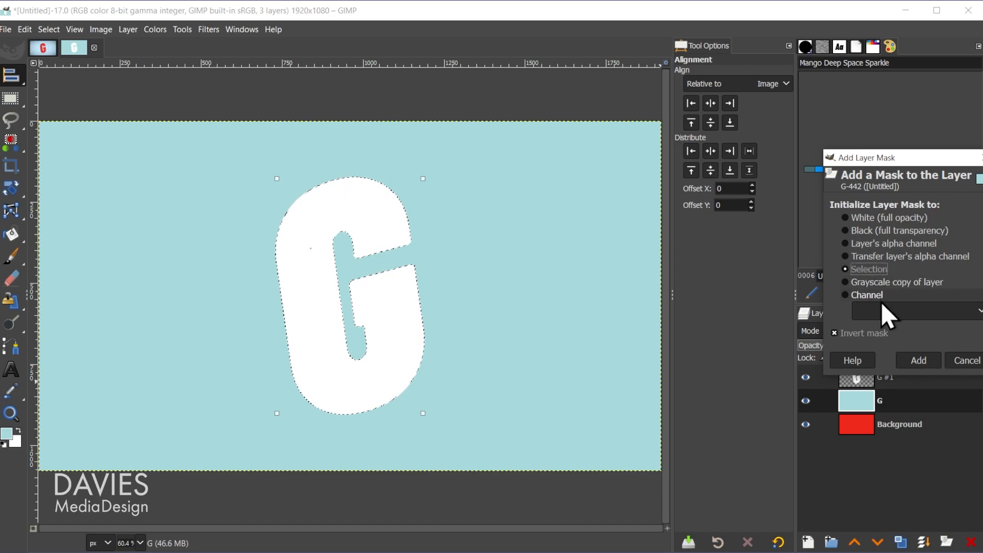
click(919, 360)
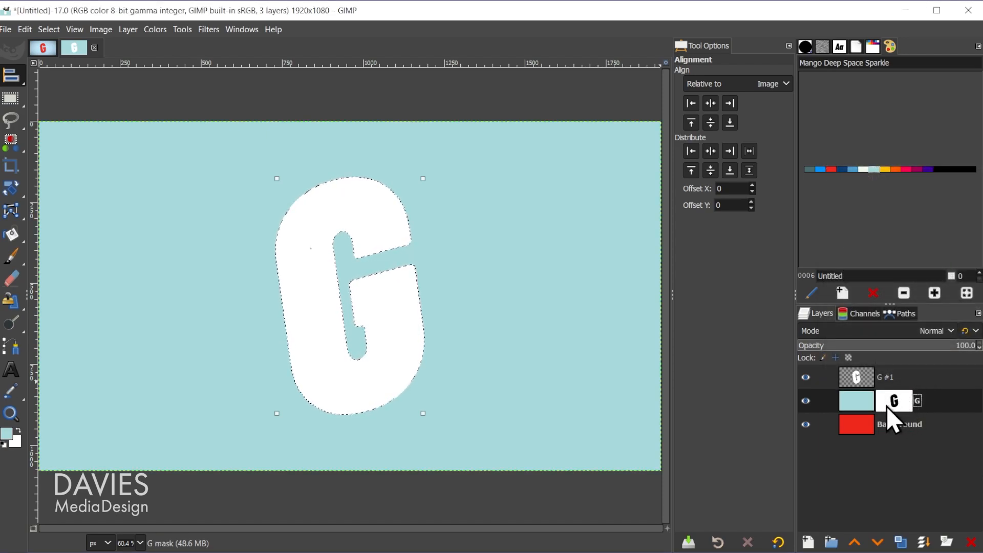
key(ctrl+z)
Add a layer mask to the light blue G layer, initialised to the selection with the mask inverted.
right_click(859, 404)
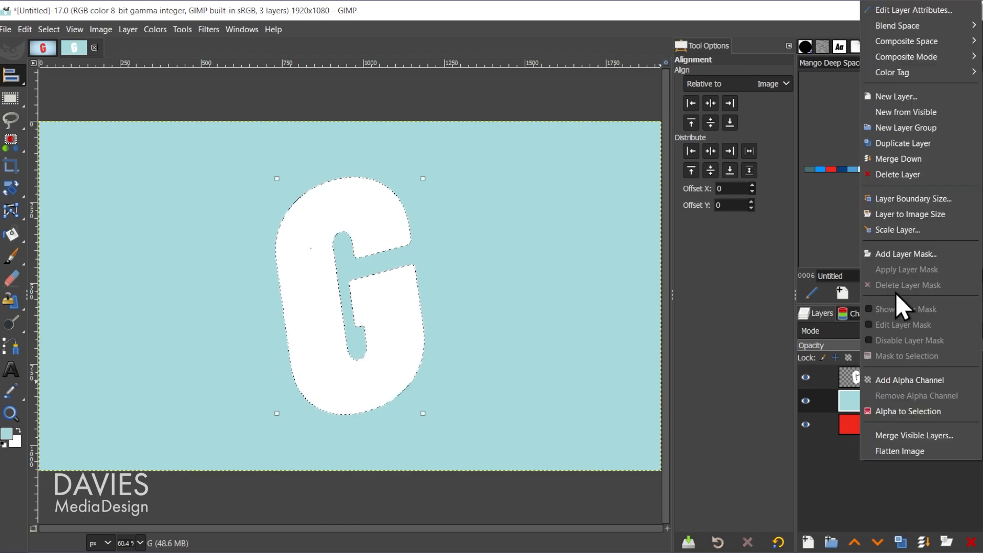
click(898, 255)
drag(888, 163, 847, 113)
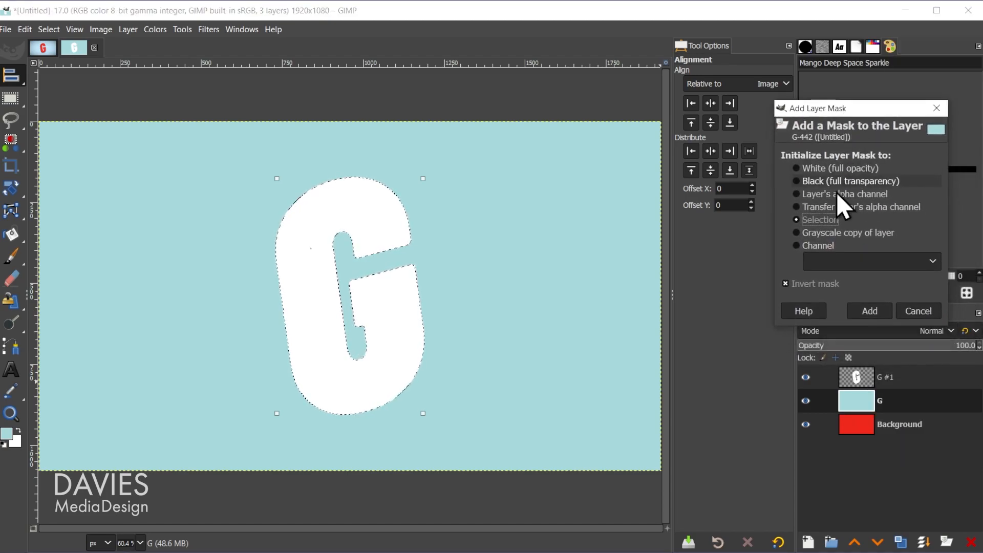
click(788, 285)
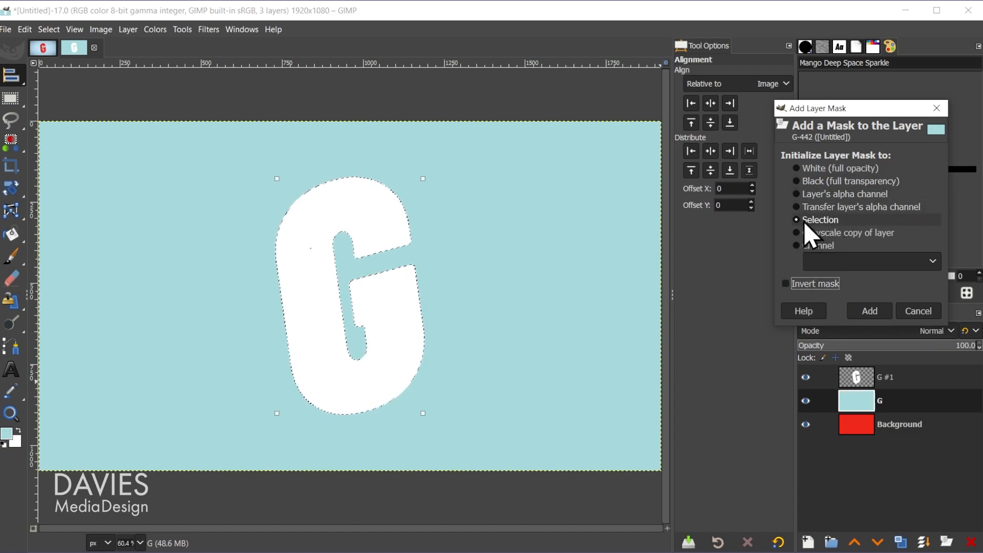
click(869, 311)
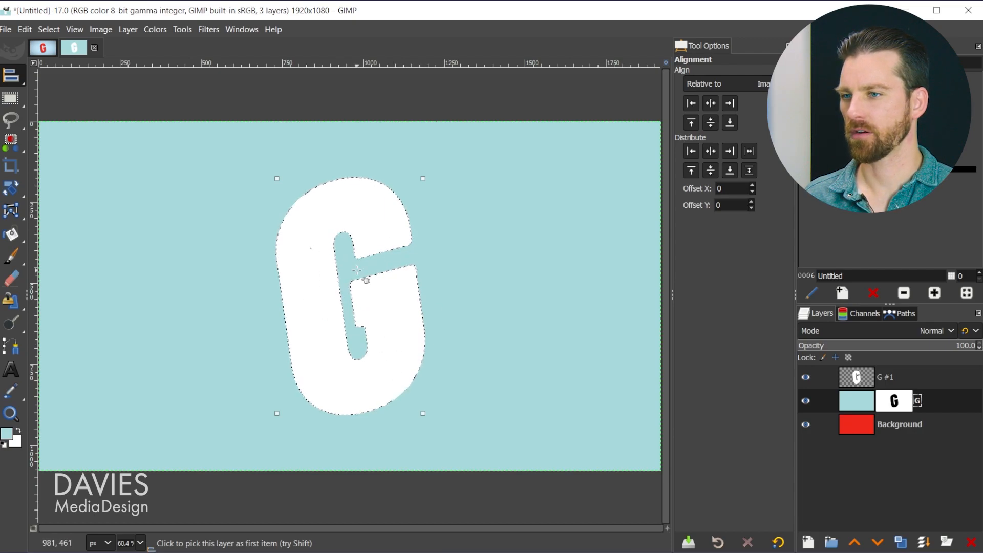
Create a transparent layer named Bump Map above the G layer and fill the letter-shaped selection with white.
click(808, 542)
text(Bump Map)
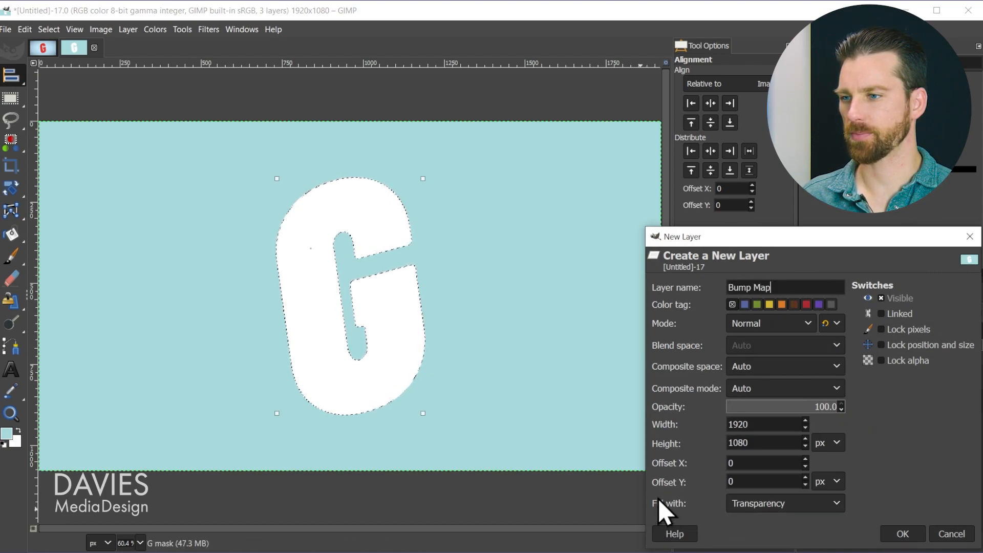
click(903, 535)
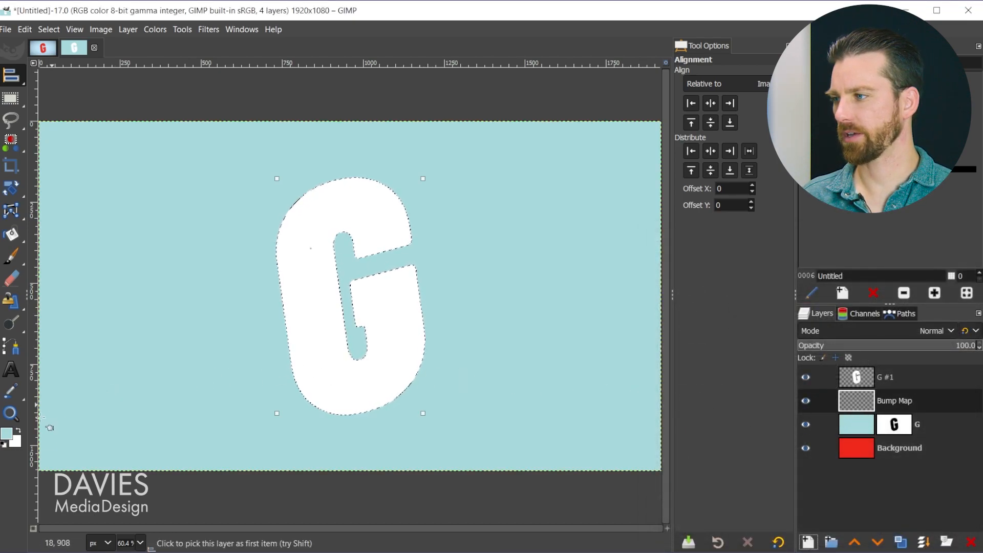
drag(17, 447, 390, 307)
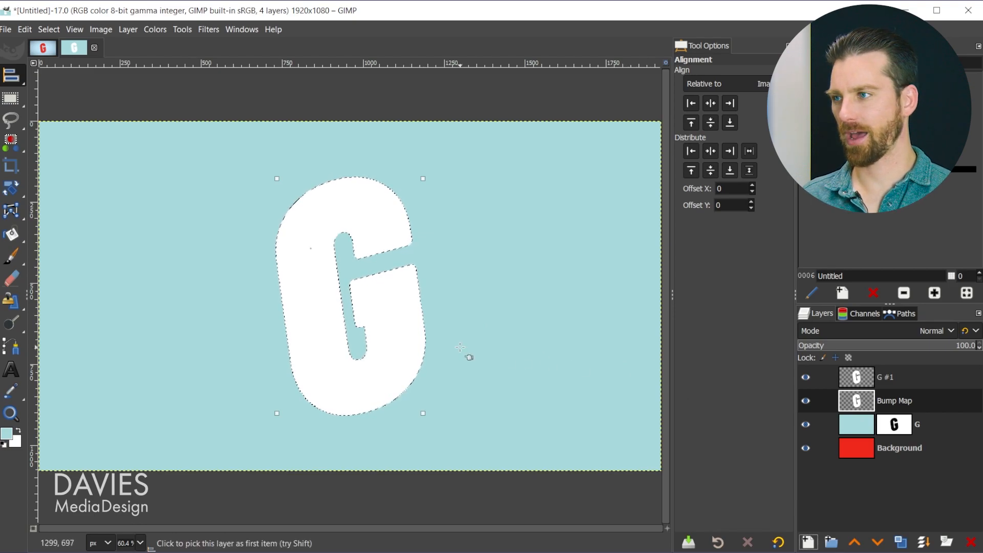
Invert the selection, fill the surroundings of the letter with black on the Bump Map layer, and deselect.
click(49, 30)
click(57, 77)
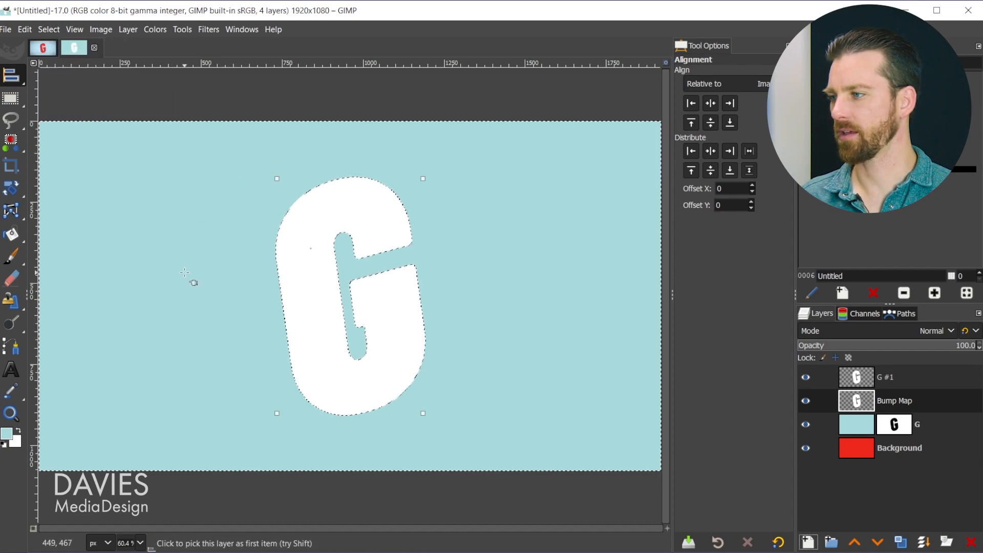
click(4, 446)
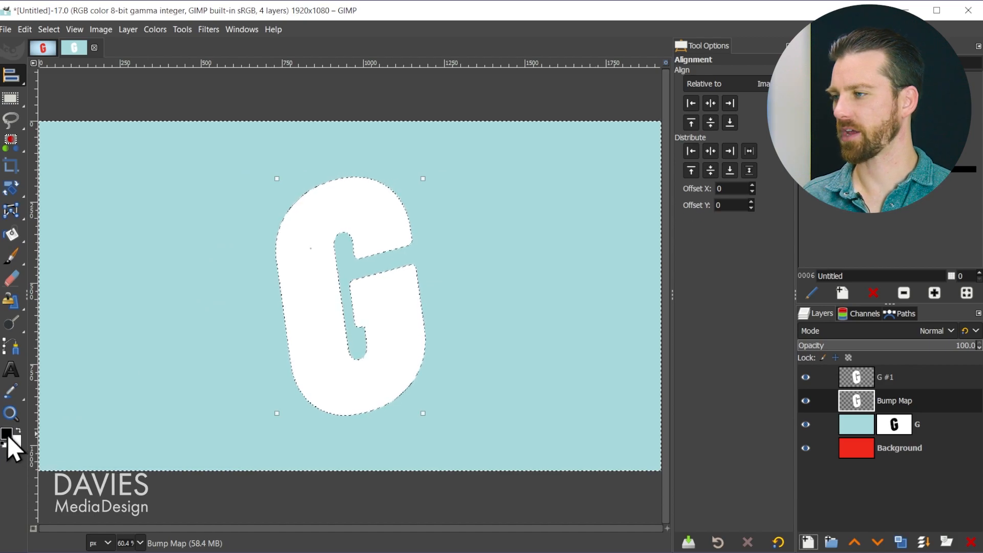
drag(6, 435, 189, 387)
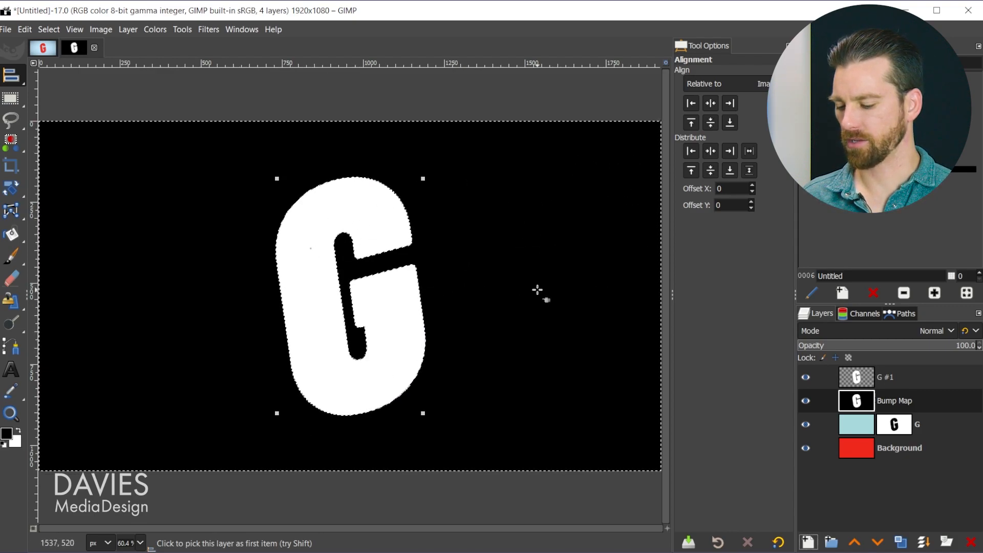
key(shift+ctrl+a)
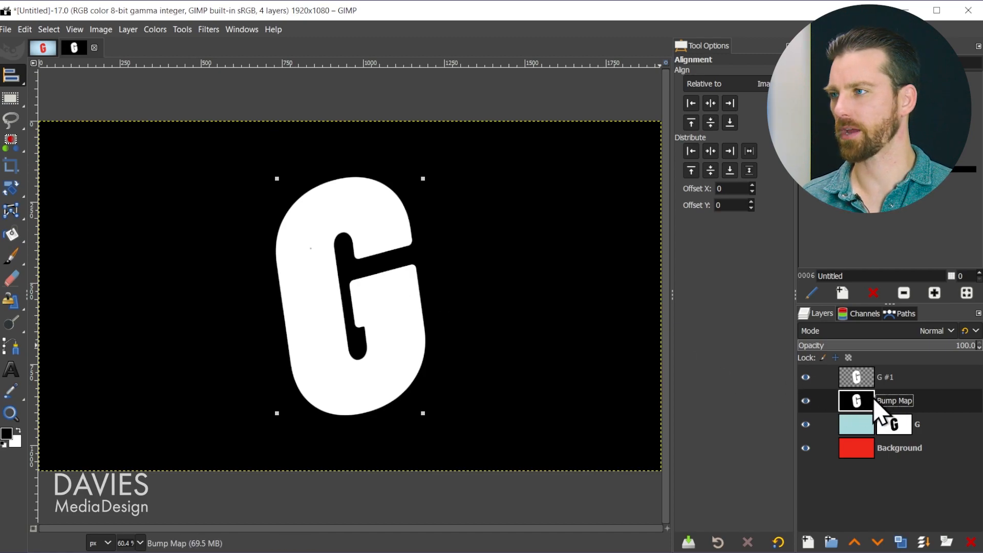
Apply a Gaussian Blur with Size X and Size Y of 5.00 to the Bump Map layer.
click(209, 30)
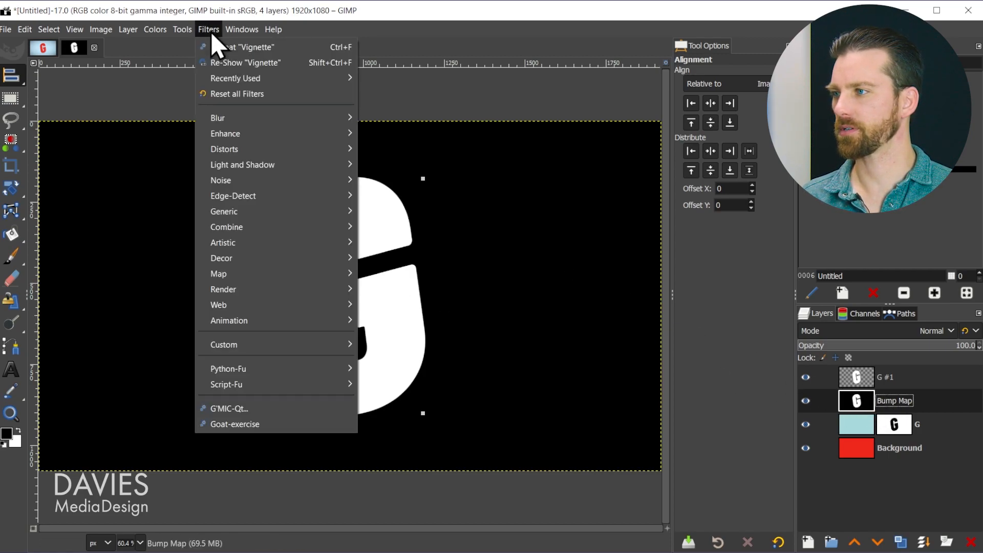
mouse_move(240, 119)
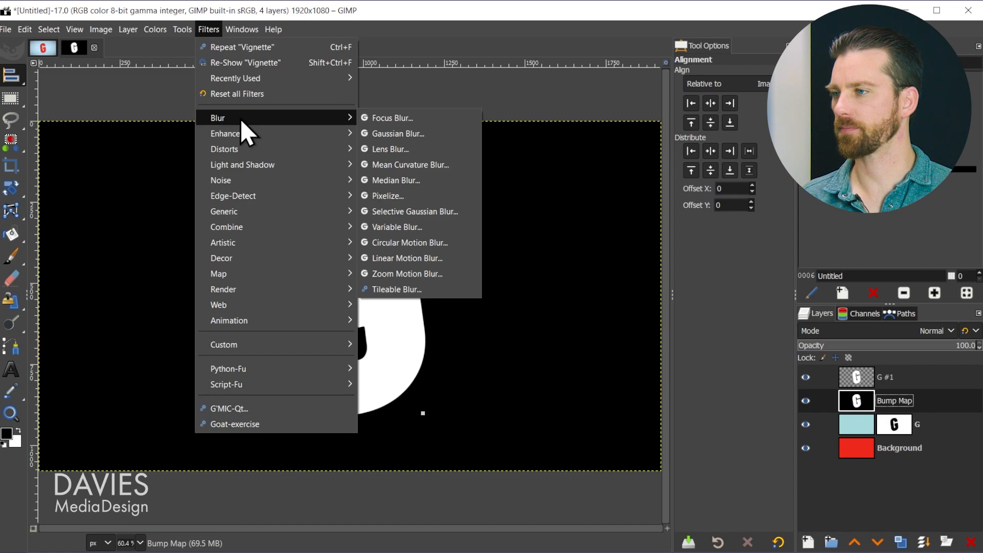
click(415, 132)
click(666, 124)
key(BackSpace)
key(BackSpace)
key(BackSpace)
text(5.)
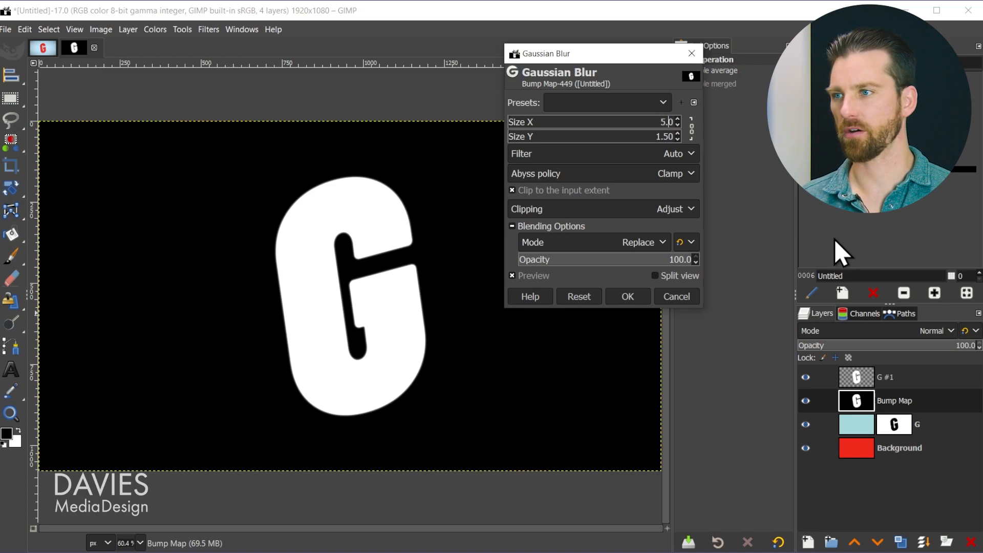
key(Tab)
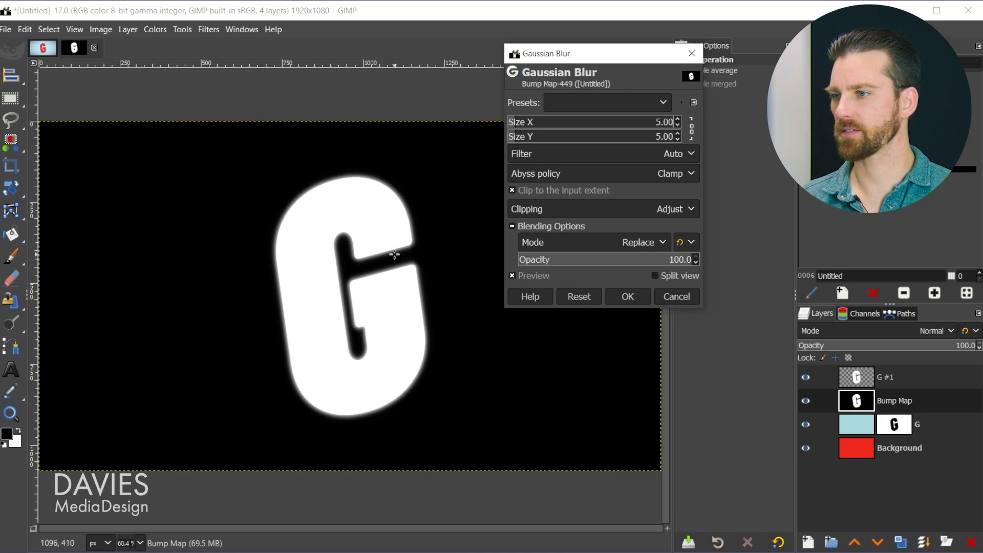
click(629, 297)
Hide the G #1 and Bump Map layers and apply the layer mask of the light blue G layer.
click(805, 378)
click(805, 401)
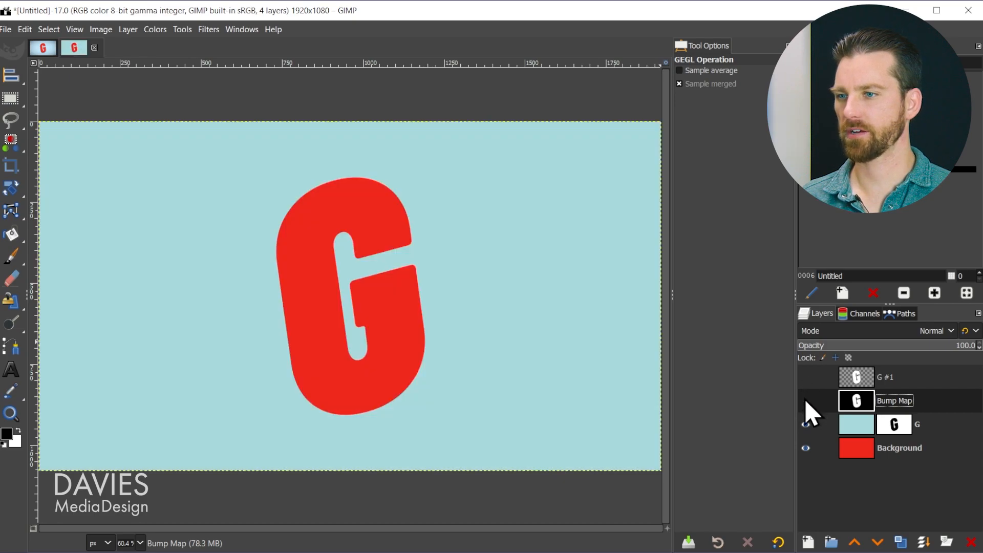
click(855, 422)
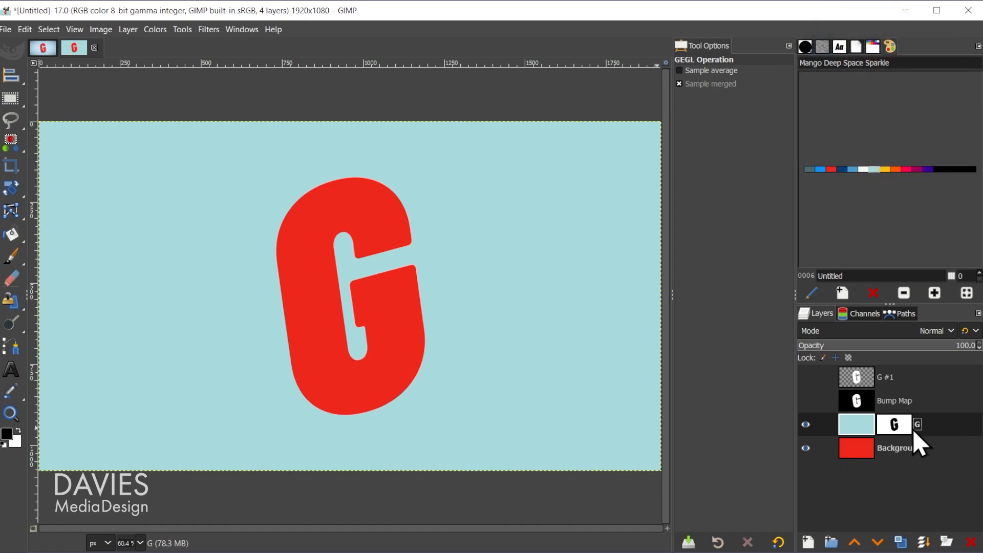
right_click(900, 433)
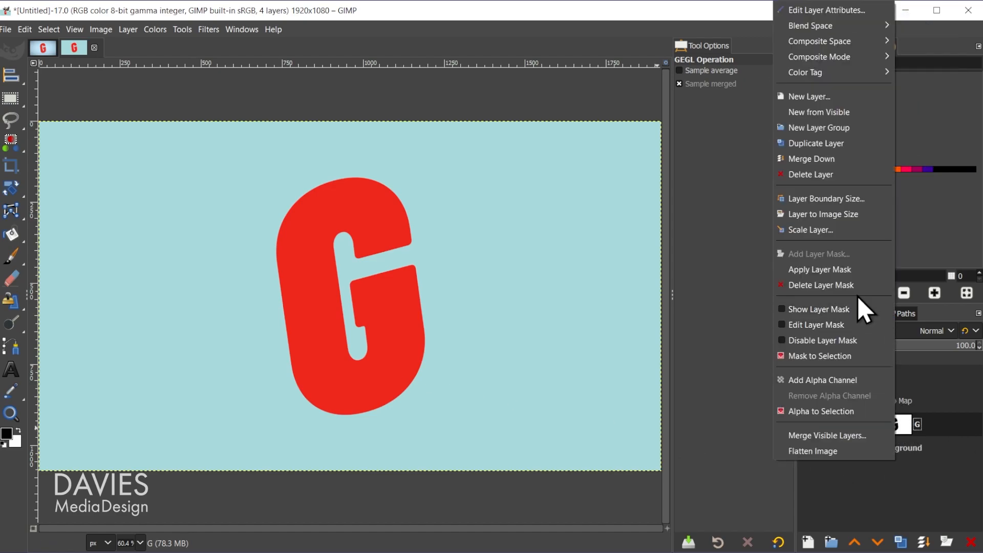
click(847, 270)
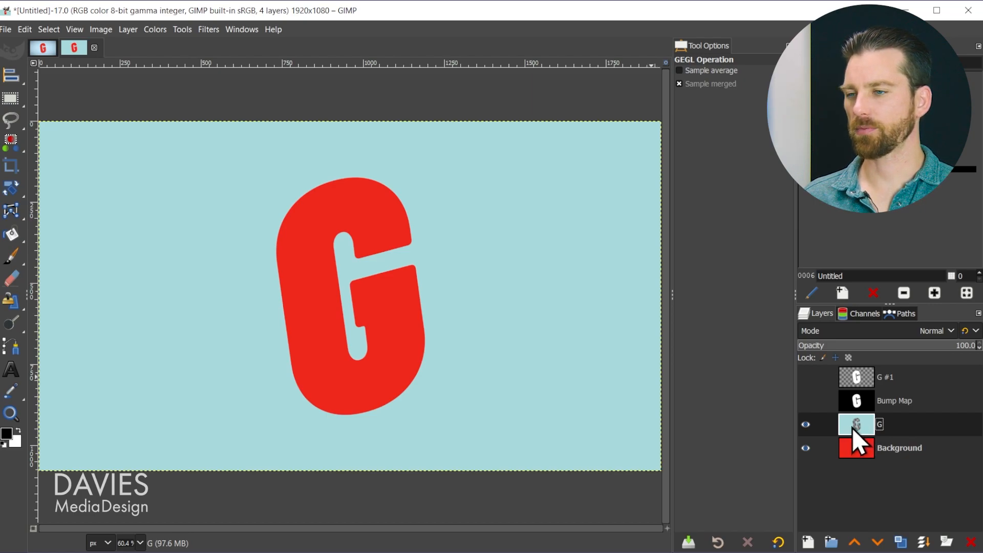
Start the Bump Map filter on the light blue G layer, using the current image's Bump Map layer as its Aux Input.
key(slash)
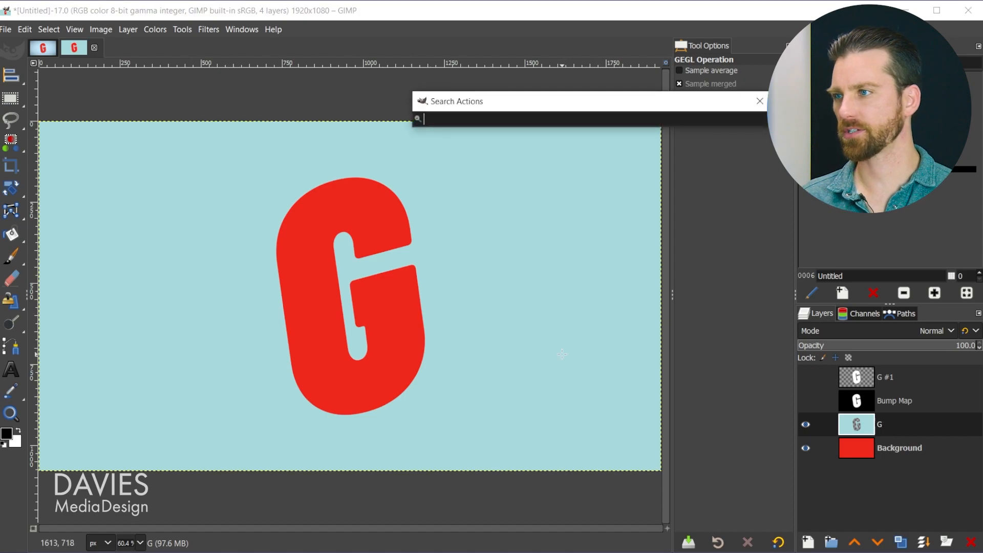
click(265, 28)
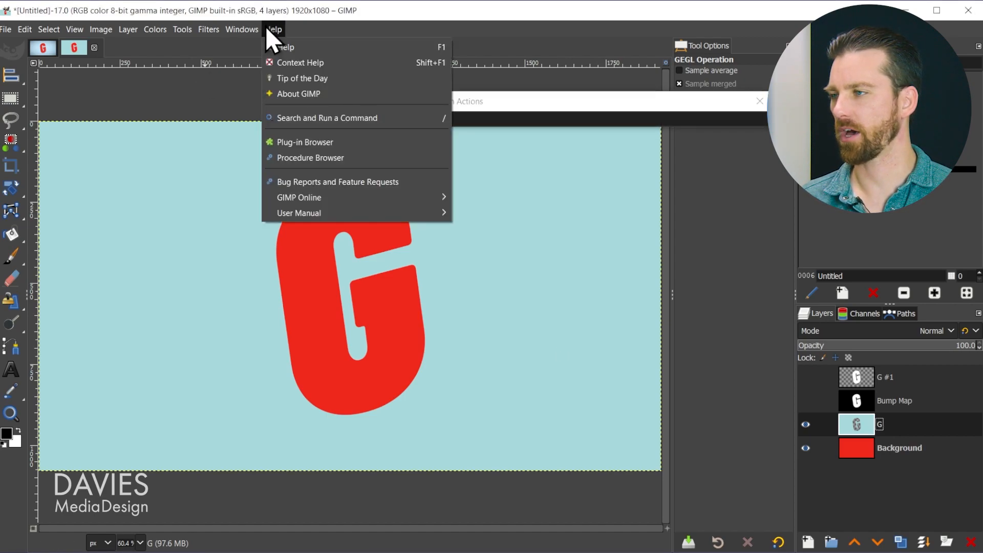
click(338, 118)
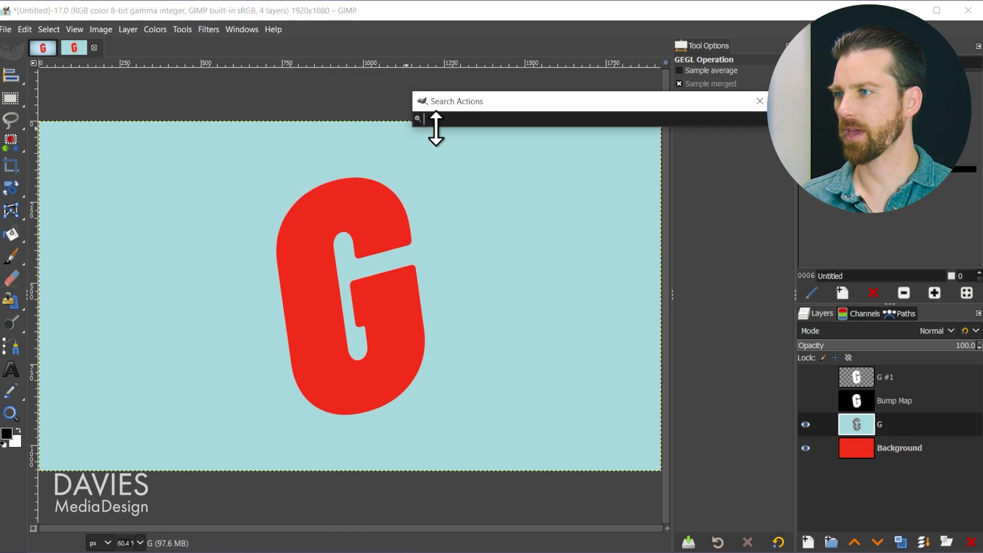
drag(490, 103, 433, 91)
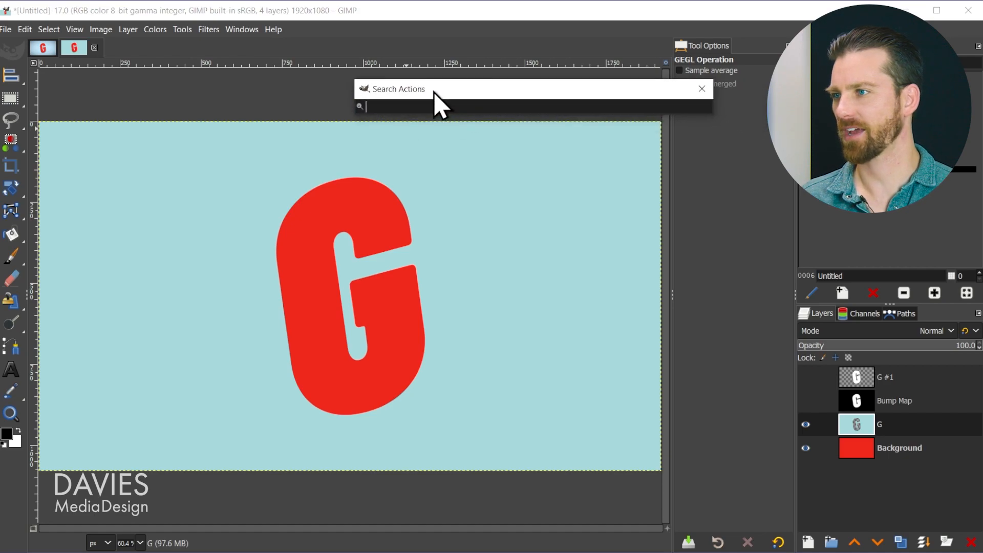
text(bump)
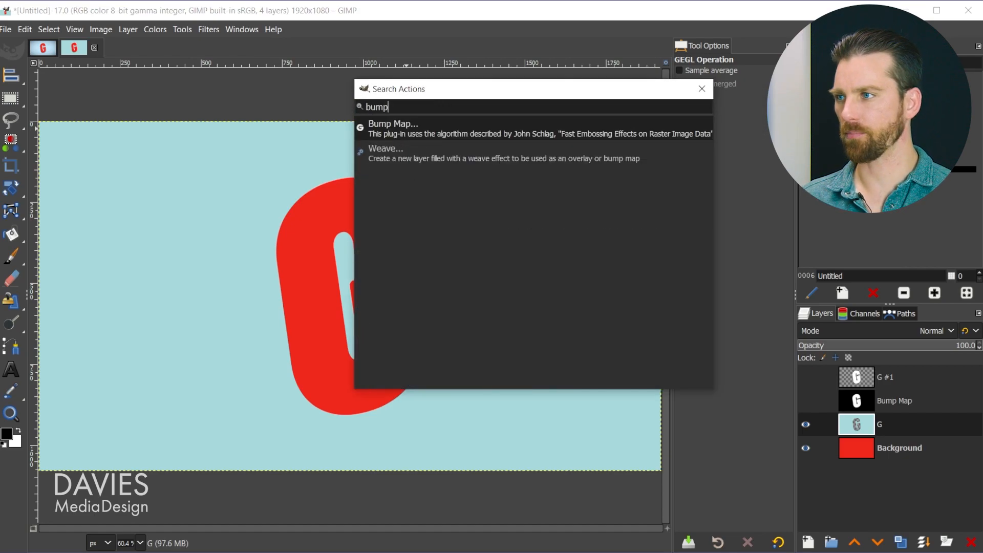
click(389, 133)
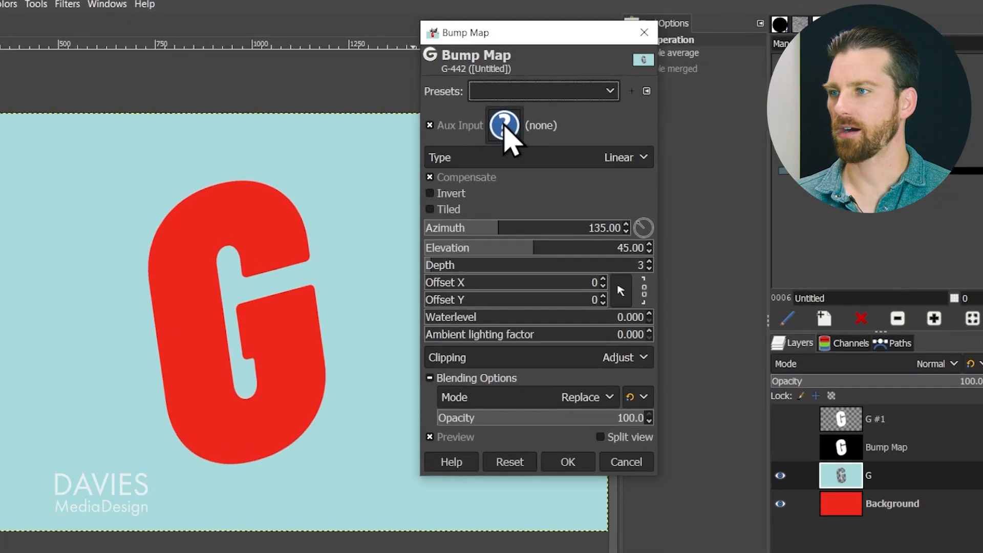
click(502, 128)
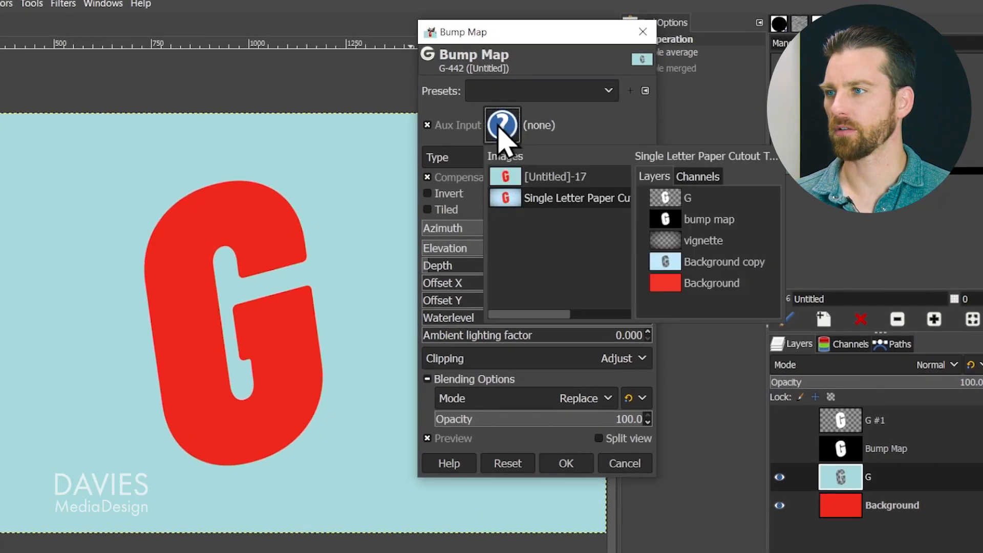
click(516, 176)
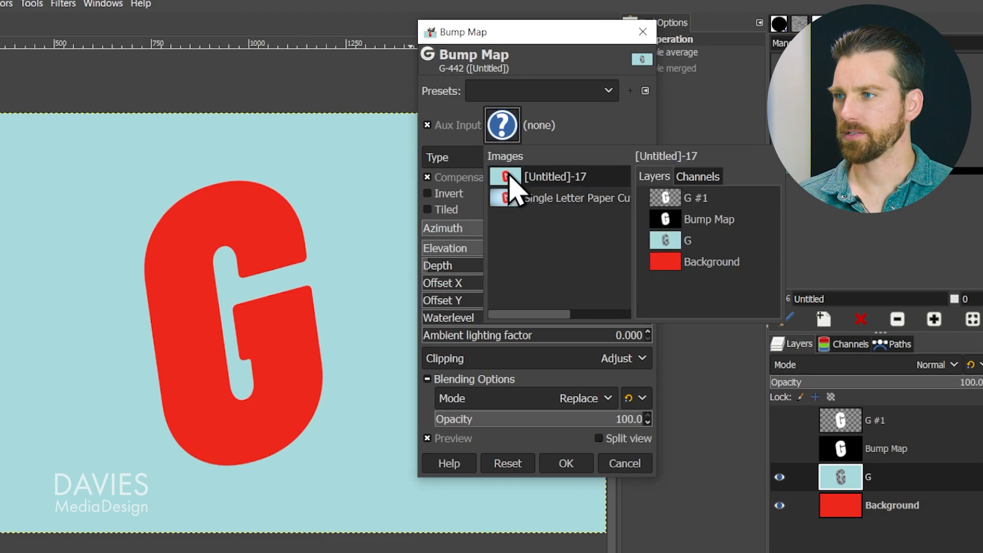
click(525, 201)
click(511, 183)
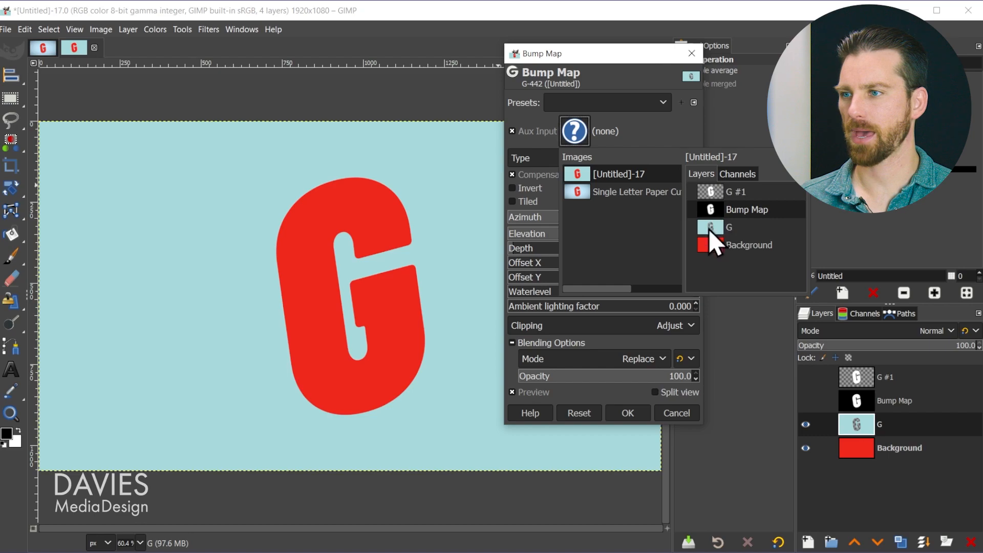
click(710, 210)
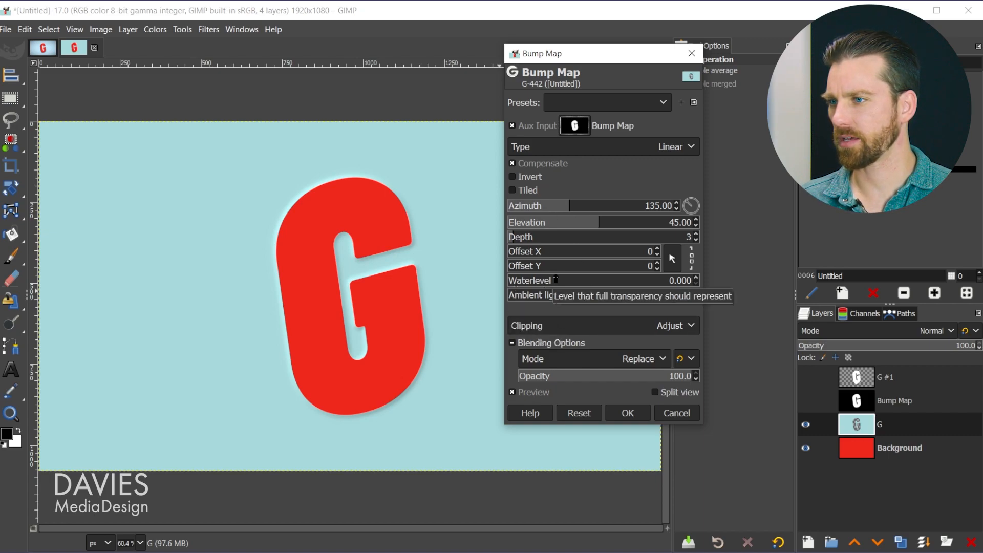
Set the Bump Map filter's depth to 3 and its ambient lighting factor to 0.509.
mouse_move(515, 238)
mouse_down()
mouse_move(607, 237)
mouse_move(514, 232)
mouse_up()
click(638, 237)
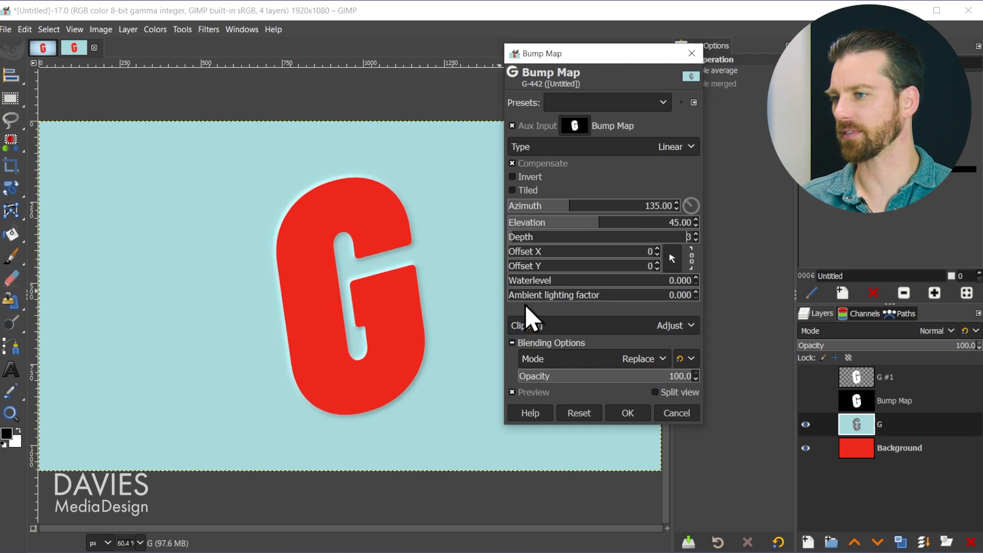
drag(526, 296, 593, 294)
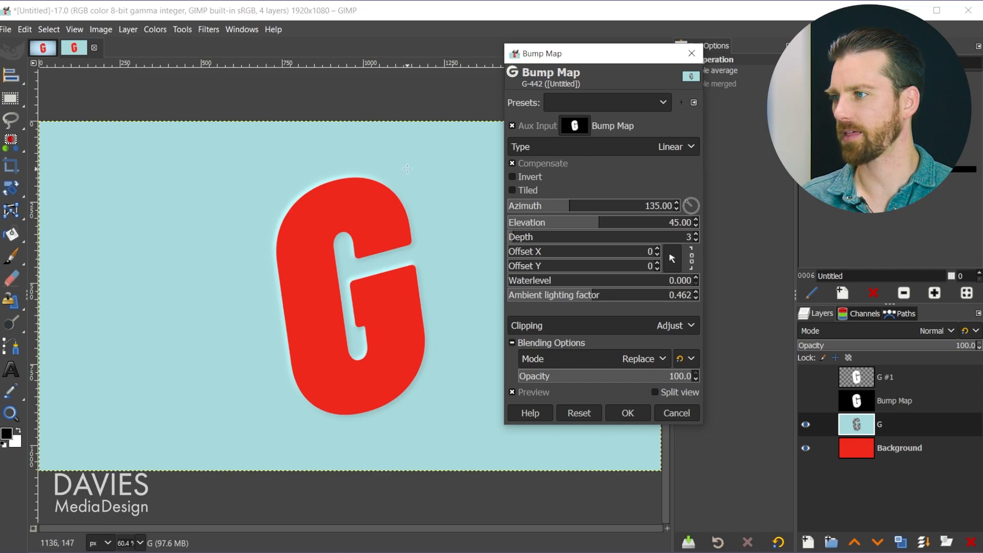
drag(591, 295, 423, 294)
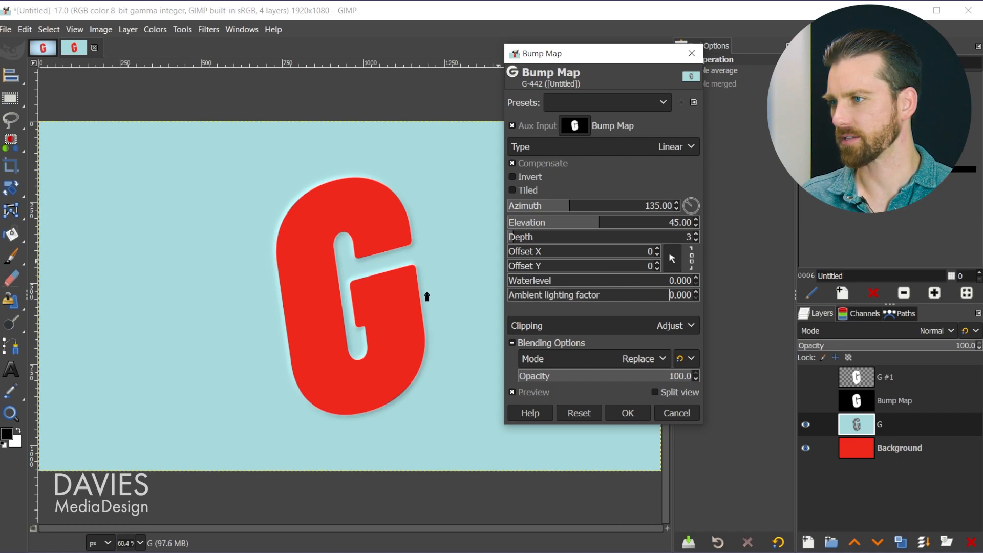
drag(497, 287, 858, 287)
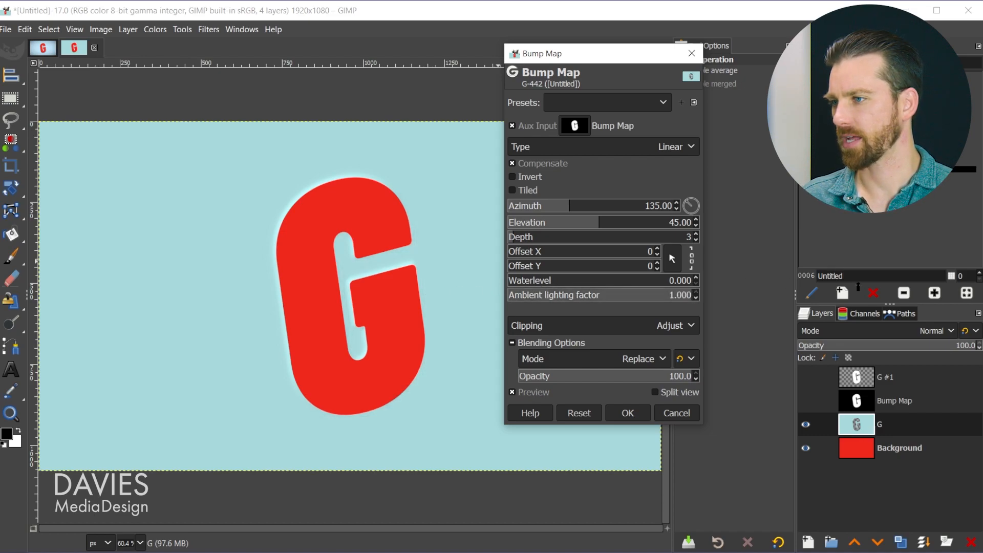
drag(670, 294, 603, 295)
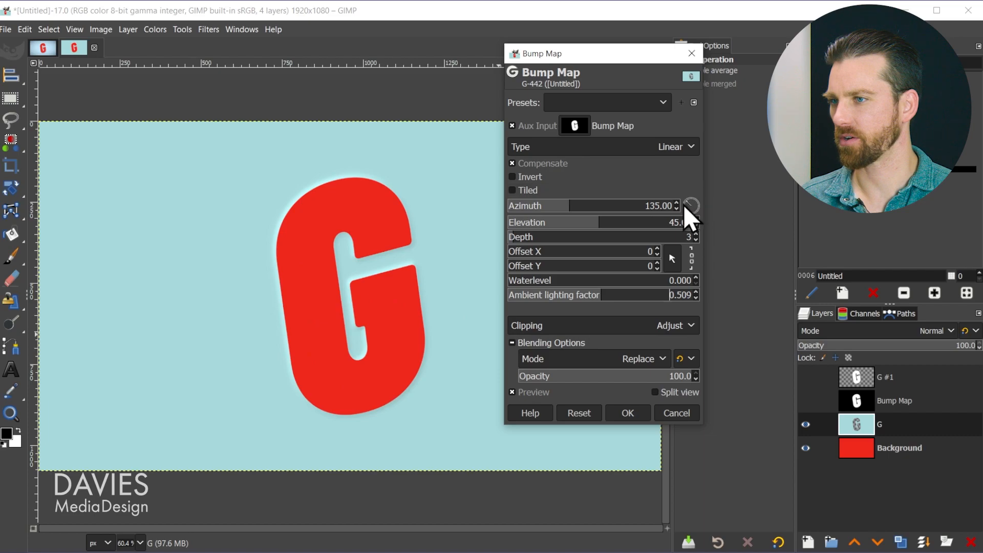
Set the Bump Map filter's azimuth to 135.00 and apply the filter to the light blue G layer.
drag(692, 207, 658, 210)
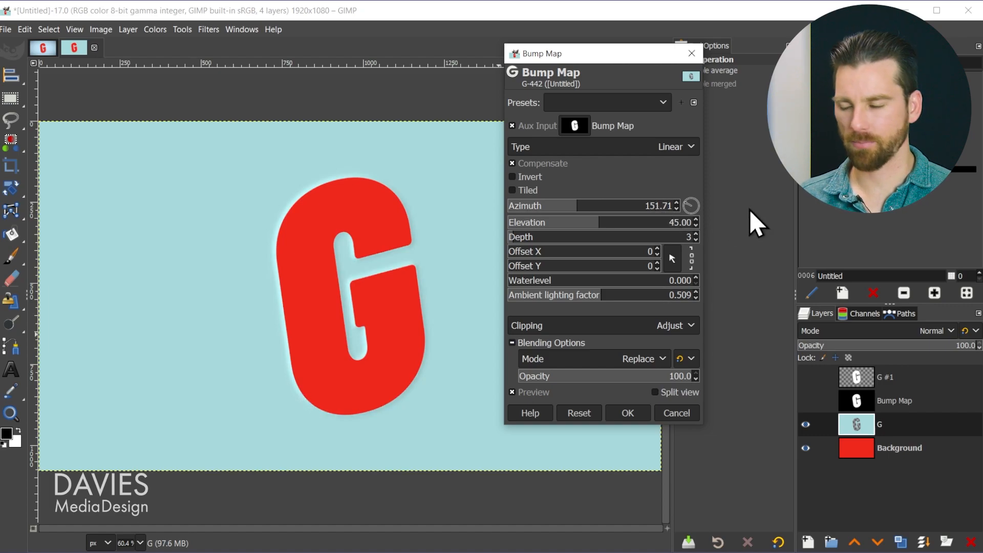
key(BackSpace)
key(BackSpace)
key(BackSpace)
key(BackSpace)
key(BackSpace)
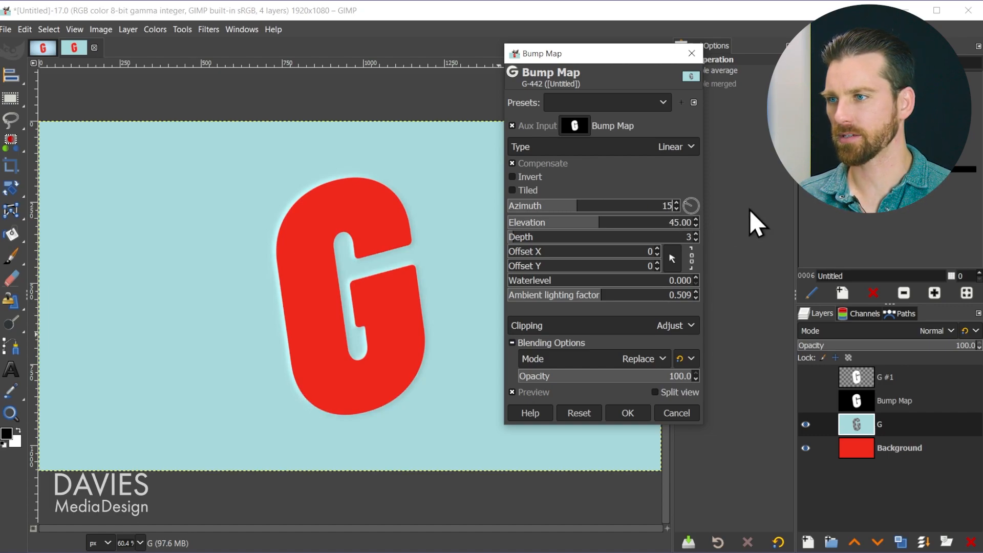
text(35)
key(Return)
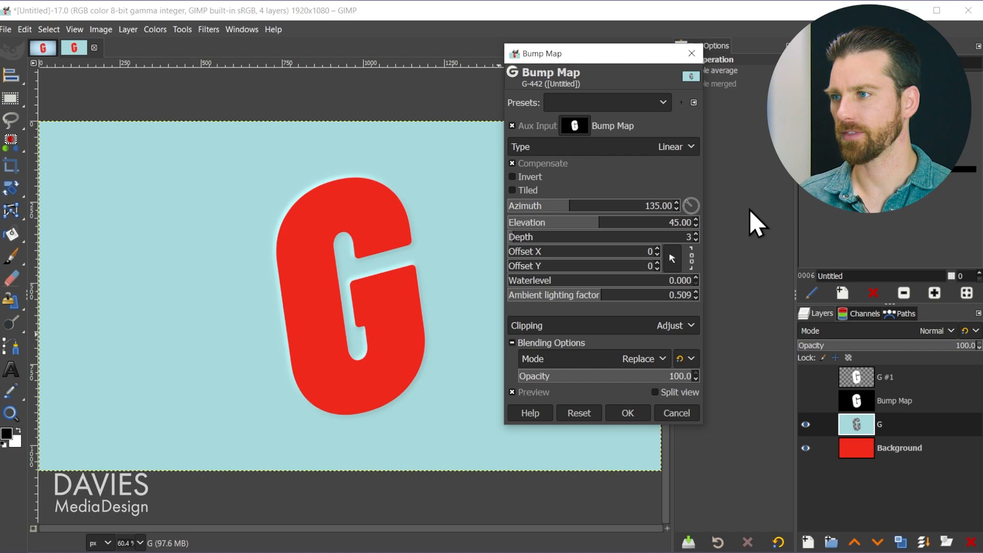
click(628, 414)
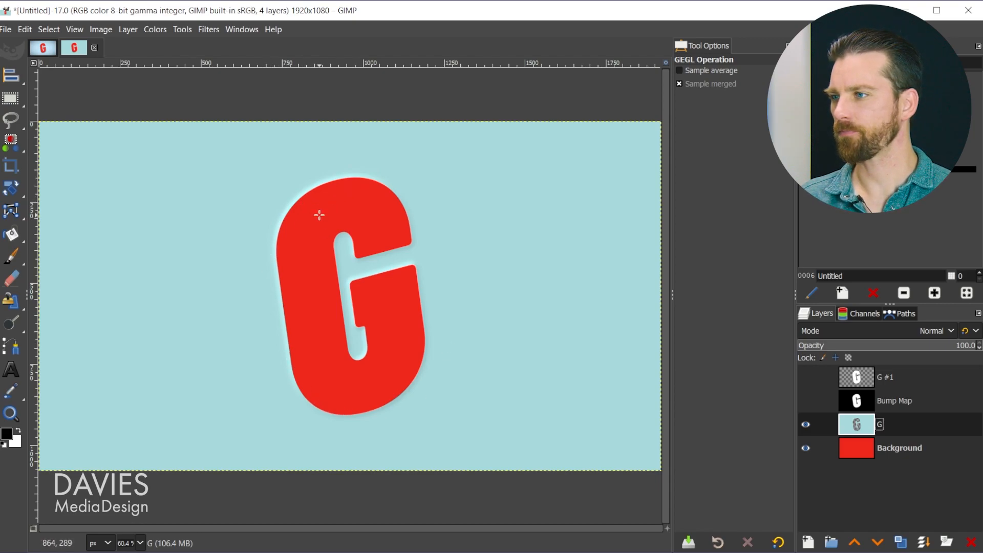
Start a Drop Shadow on the light blue G layer with X and Y offsets of 35.097.
click(208, 30)
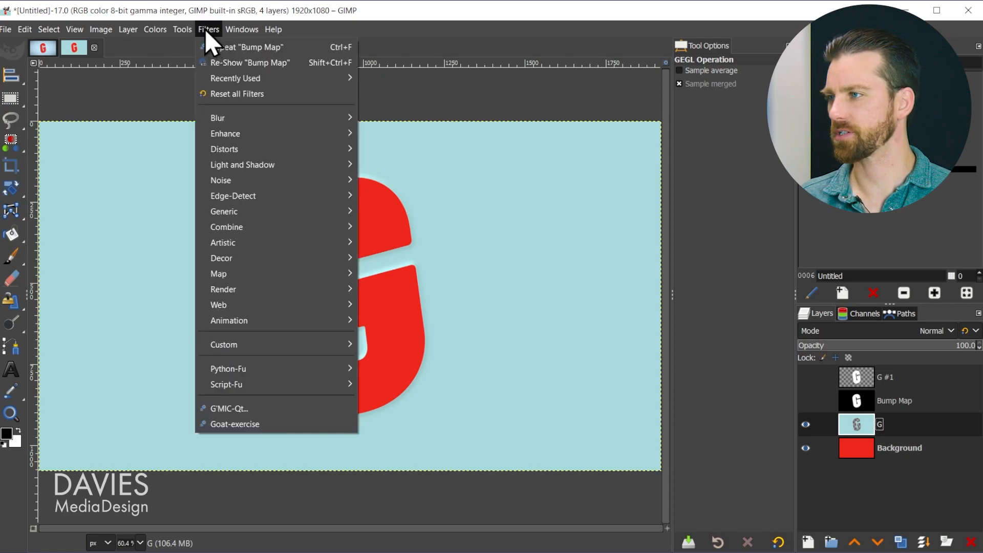
mouse_move(251, 161)
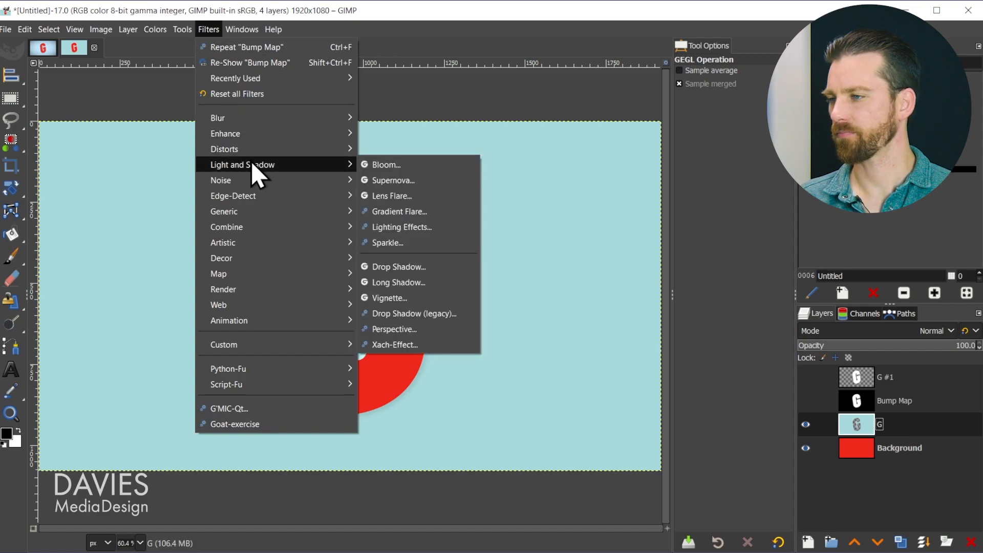
click(407, 266)
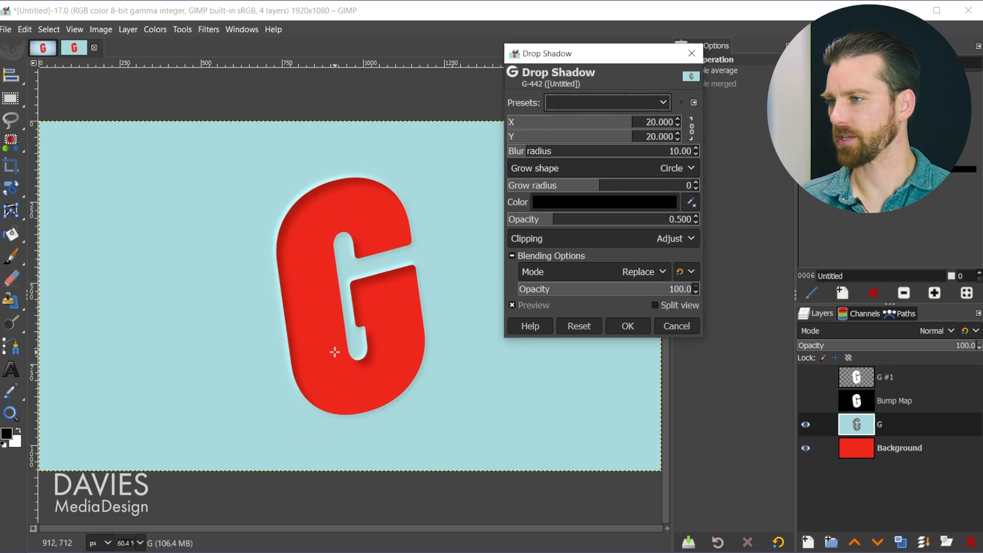
drag(631, 137, 665, 122)
Set the drop shadow's blur radius to 9.32 and its shadow opacity to 0.506, and apply the filter.
mouse_move(526, 151)
mouse_down()
mouse_move(542, 151)
mouse_move(523, 149)
mouse_up()
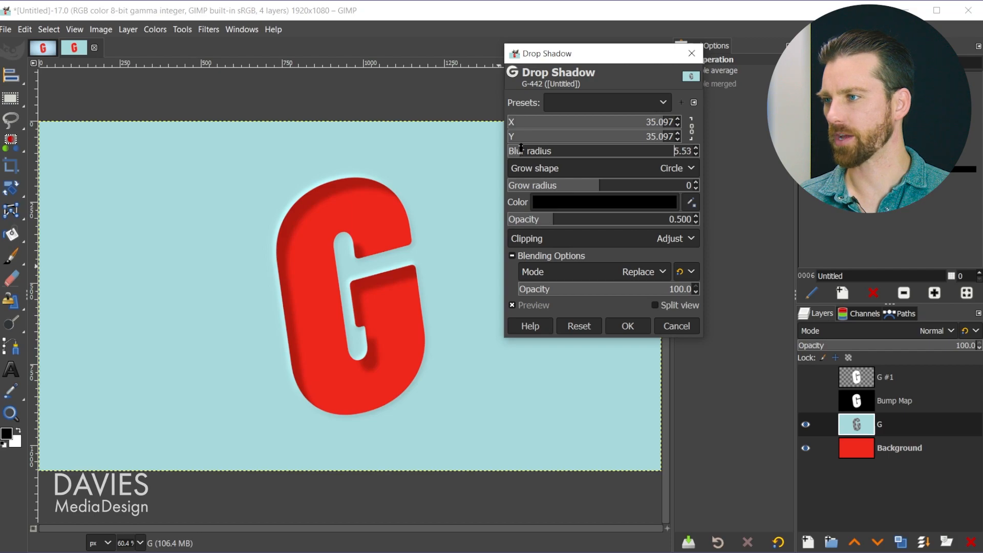
drag(521, 148, 516, 147)
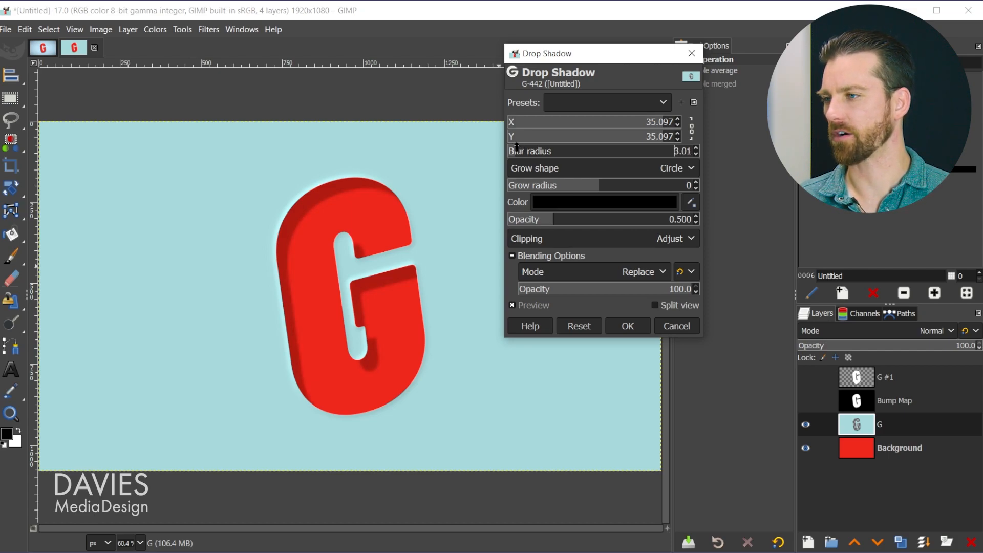
drag(519, 150, 526, 151)
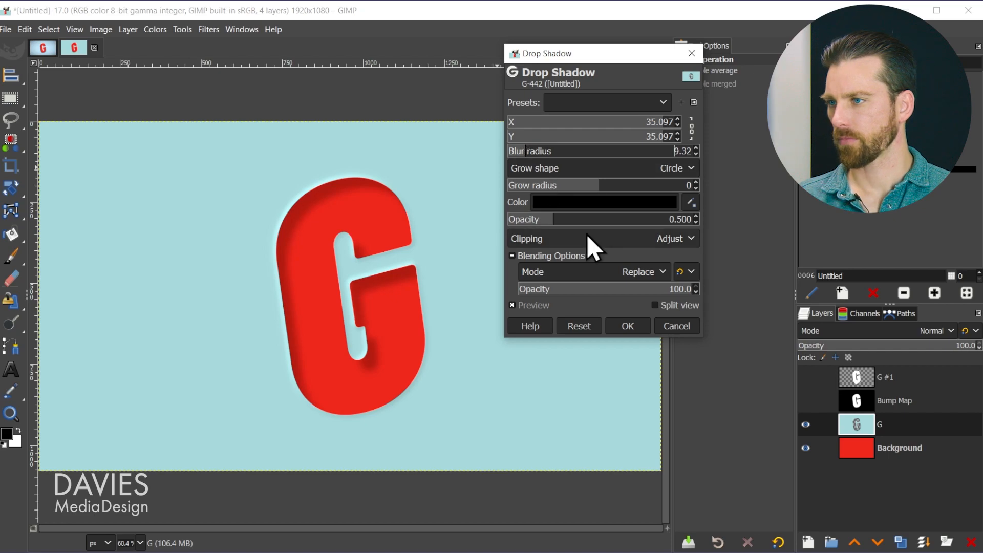
mouse_move(554, 219)
mouse_down()
mouse_move(603, 219)
mouse_move(523, 219)
mouse_move(555, 223)
mouse_up()
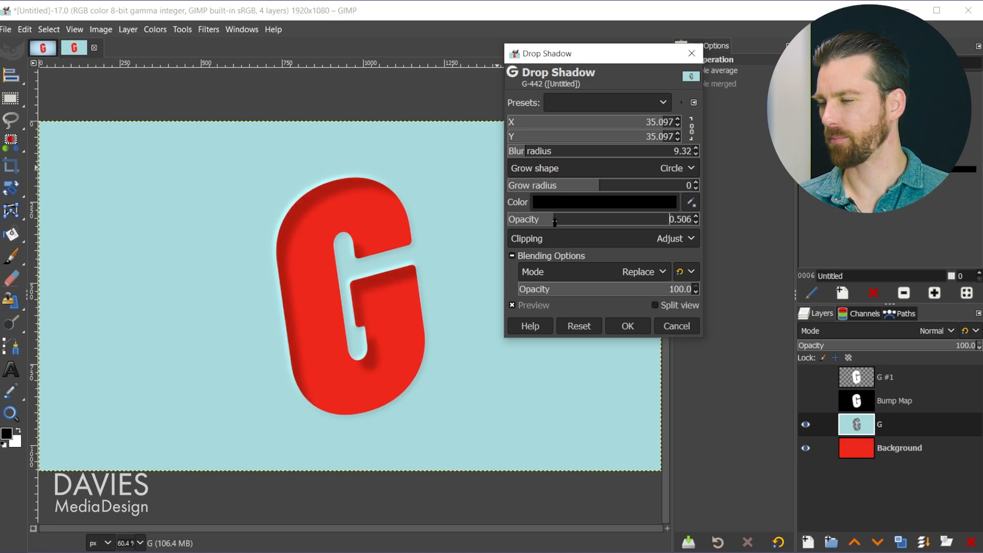
click(630, 330)
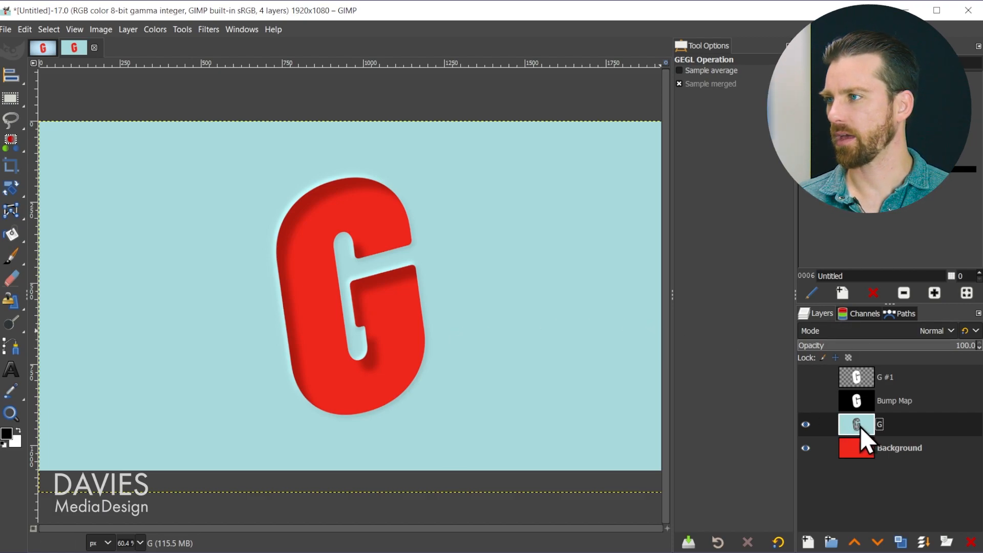
Start an HSV Noise filter on the light blue G layer with its value at 0.192 and dulling at 5.
click(213, 31)
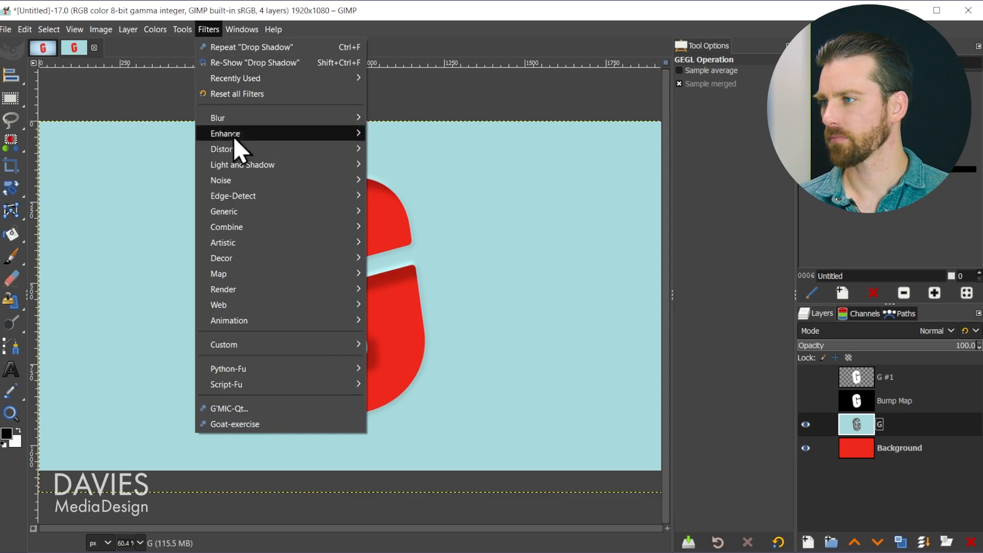
mouse_move(240, 180)
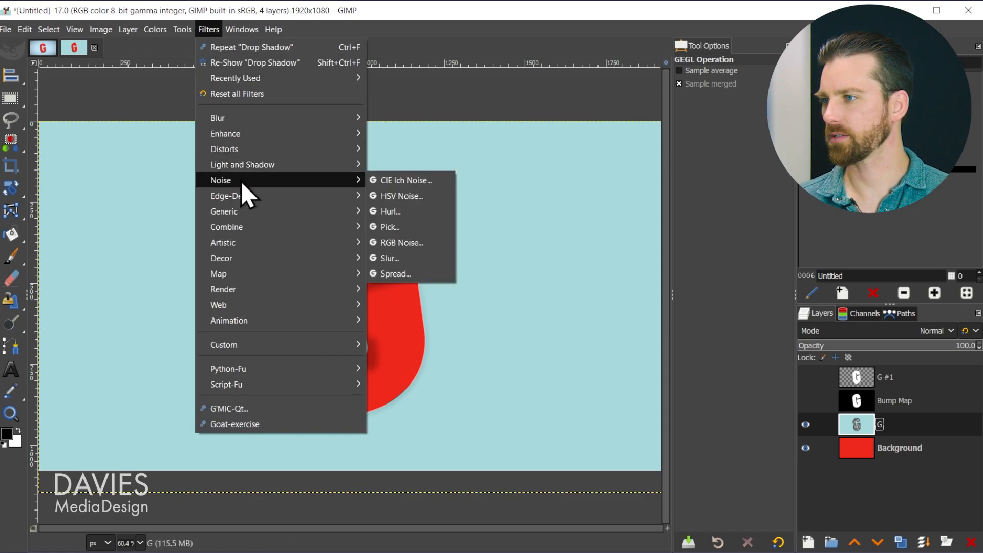
click(413, 196)
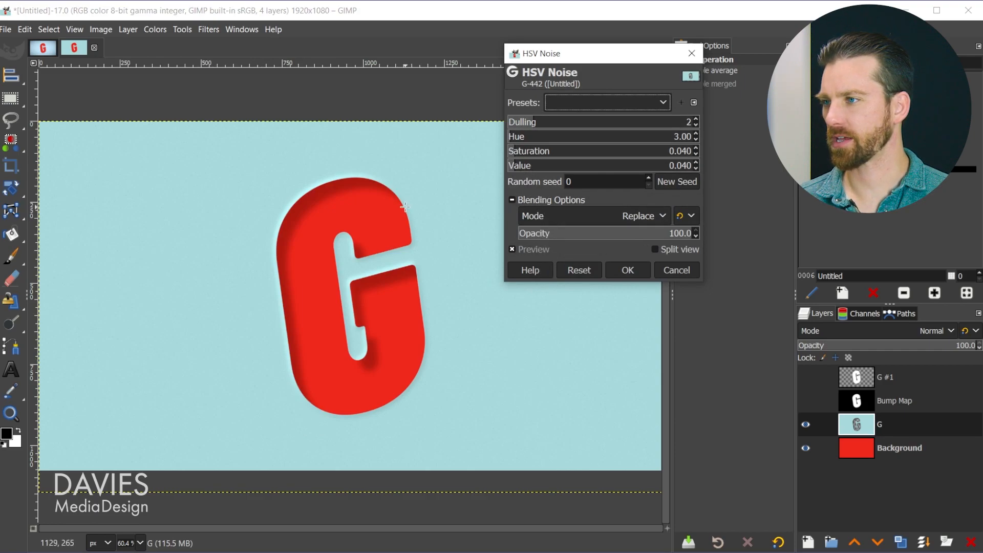
scroll(409, 205, up, 4)
scroll(414, 212, up, 2)
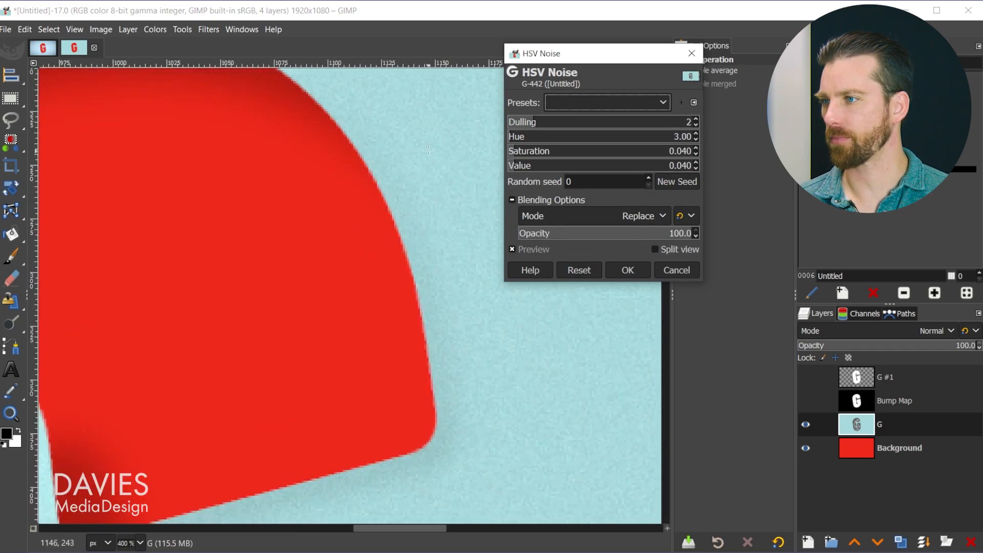
scroll(416, 261, down, 2)
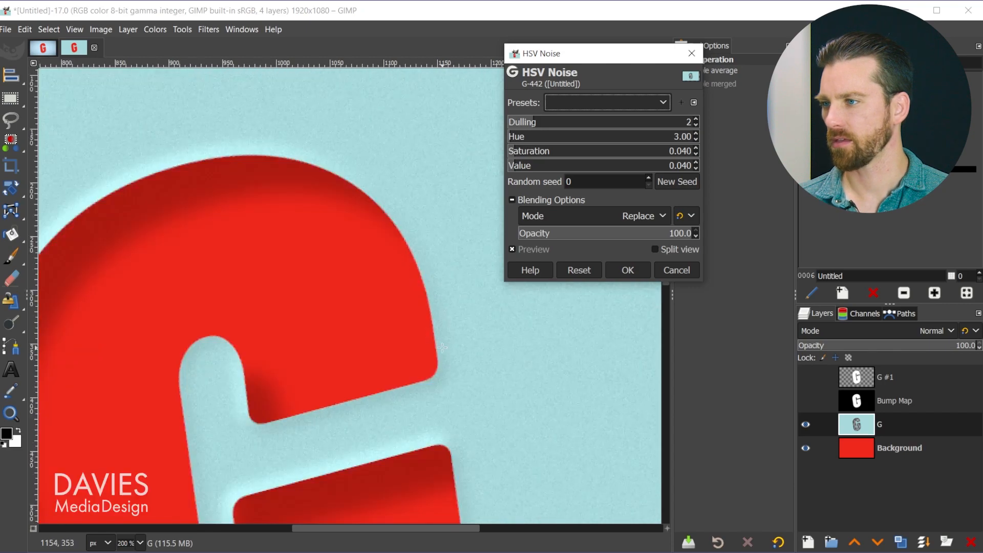
scroll(451, 350, down, 1)
scroll(454, 349, up, 1)
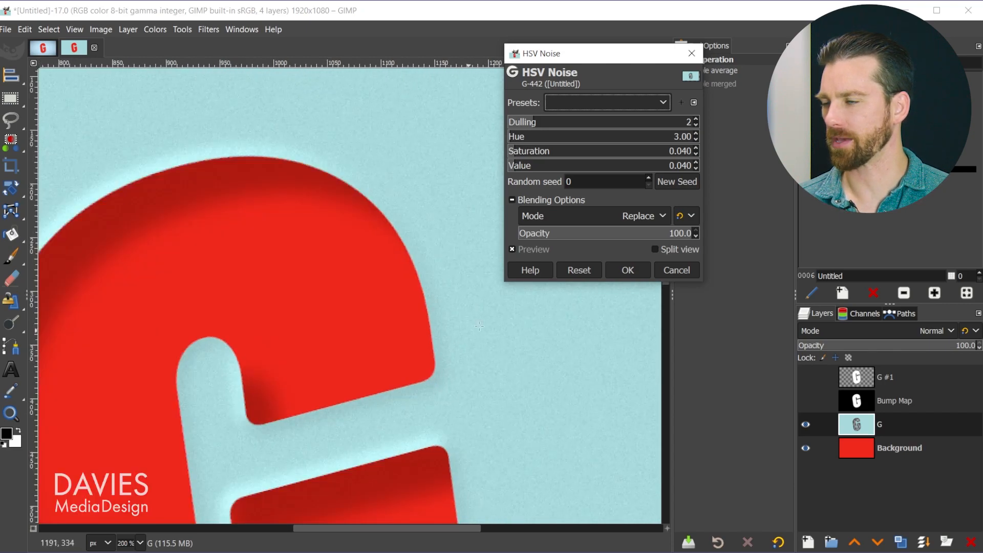
drag(519, 167, 543, 165)
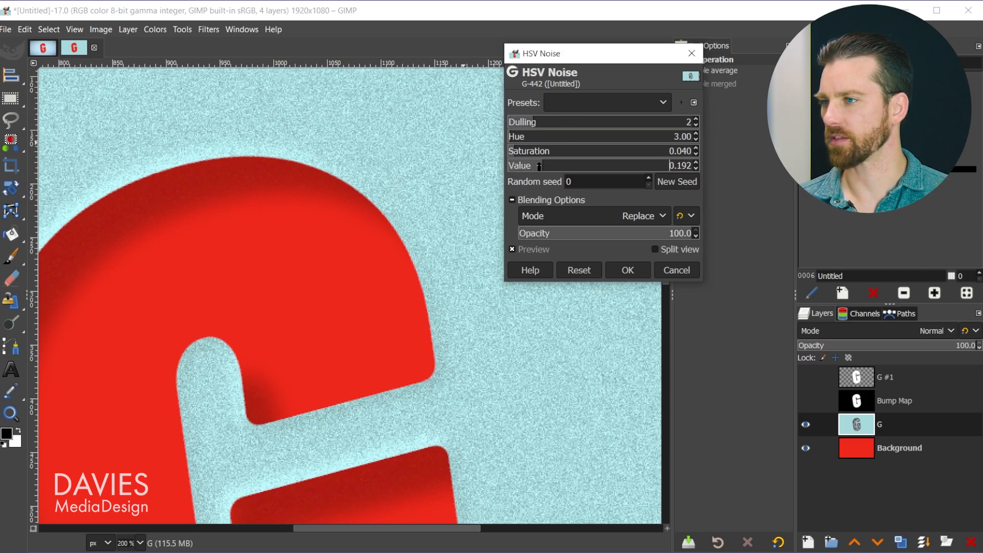
drag(523, 127, 612, 122)
Set the HSV noise's value to 0.116, saturation to 0.049 and hue to 7.85, and apply the filter.
drag(543, 165, 519, 151)
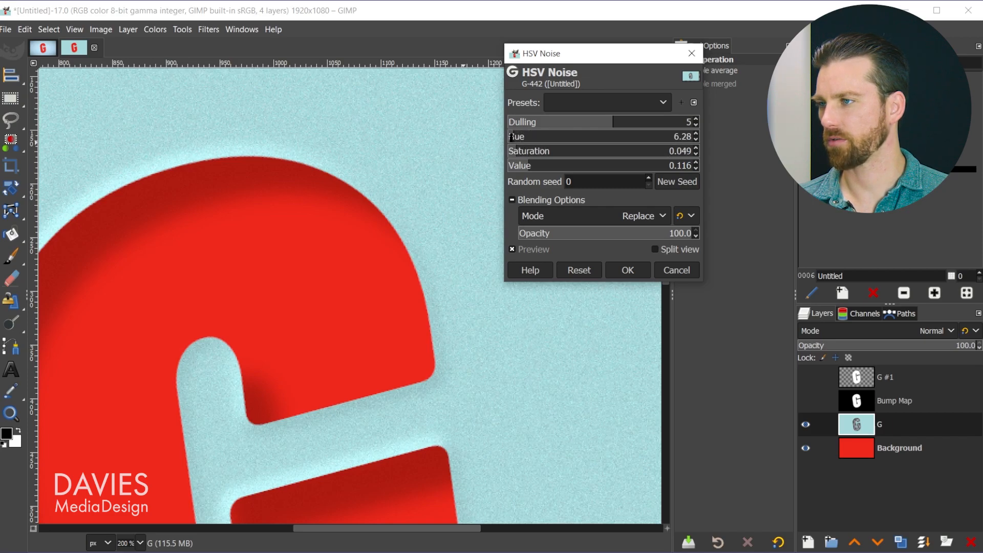
drag(520, 138, 516, 137)
scroll(443, 293, down, 3)
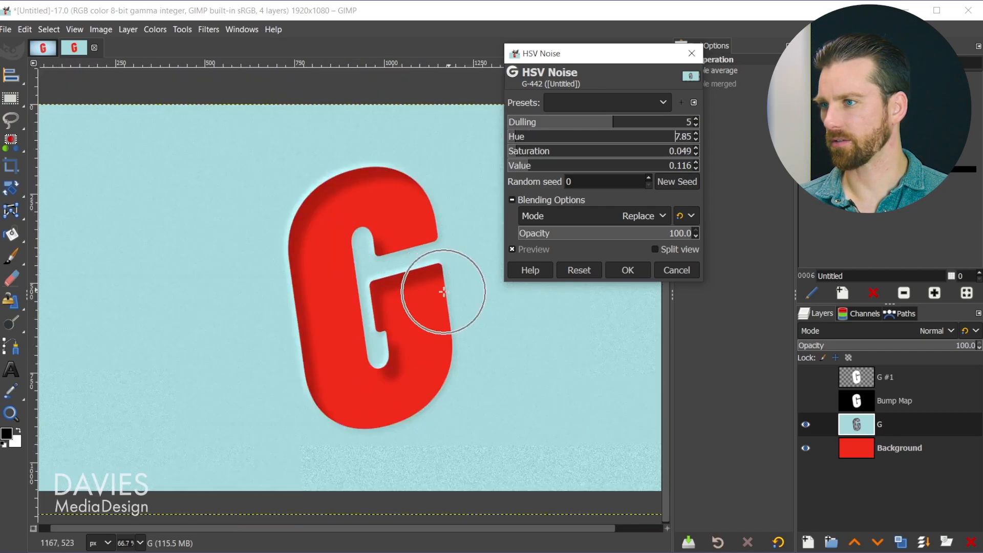
click(628, 270)
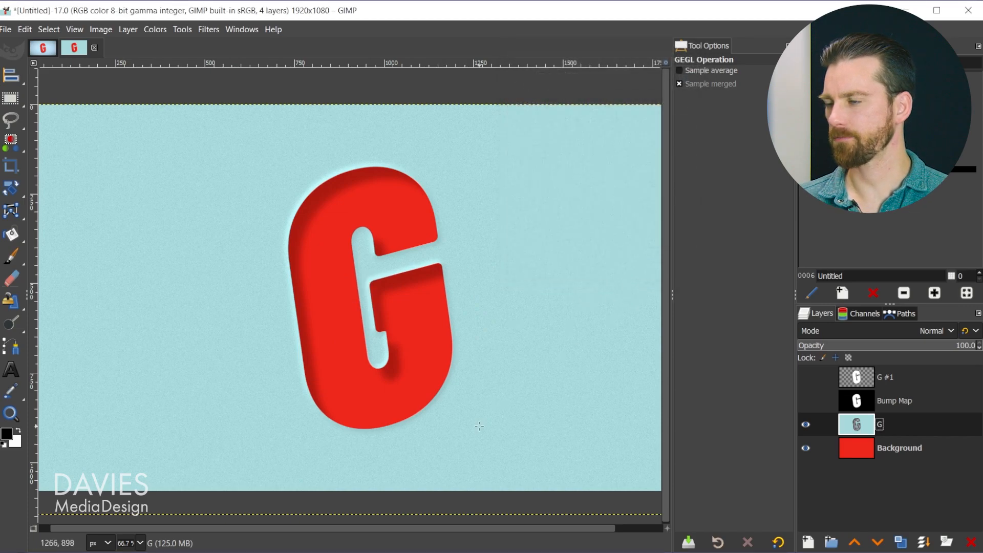
Repeat the HSV Noise filter with the same settings on the red Background layer.
click(845, 457)
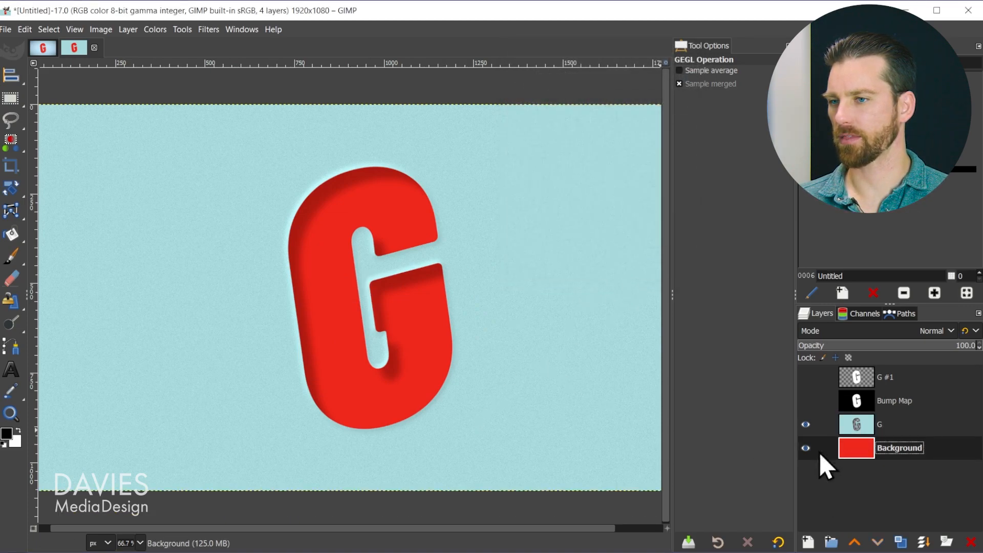
key(ctrl+f)
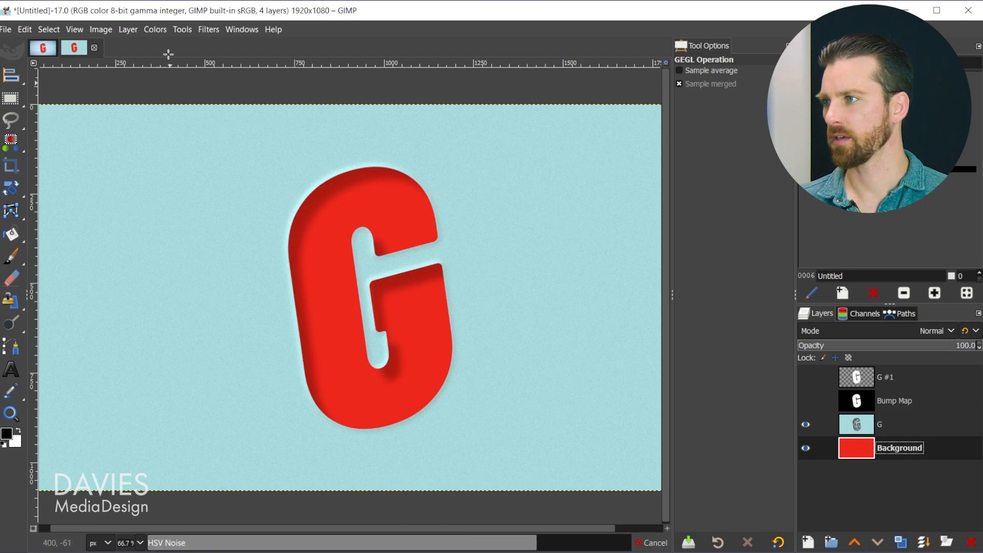
click(208, 29)
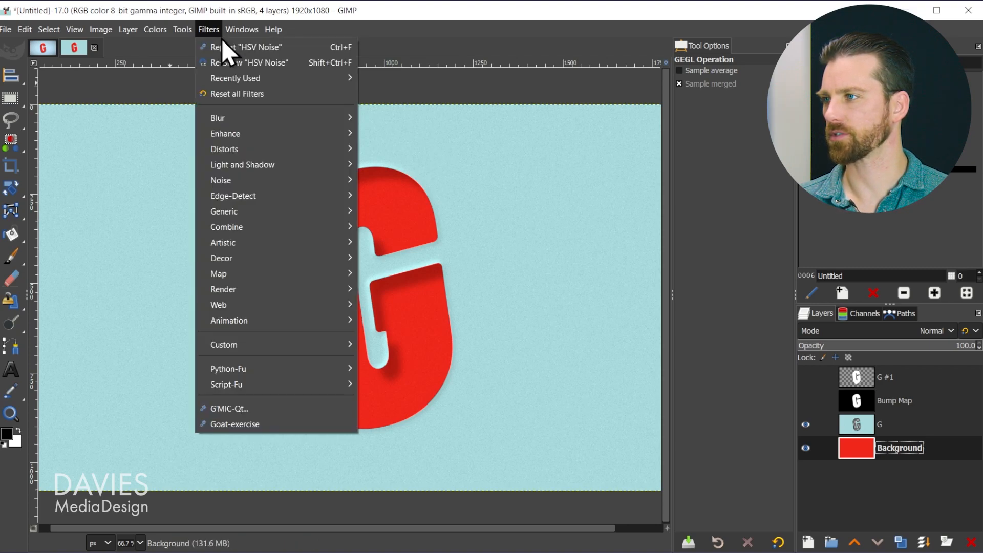
click(208, 30)
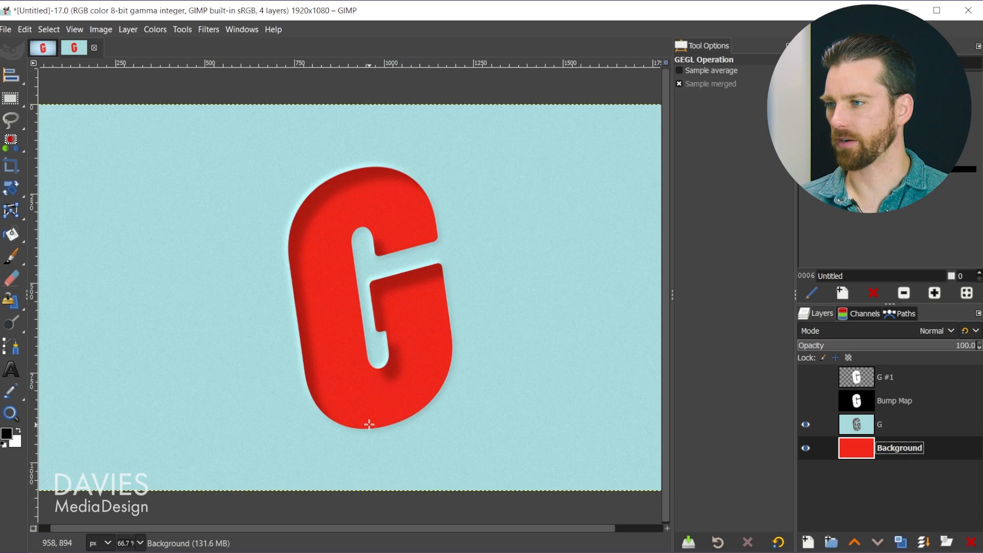